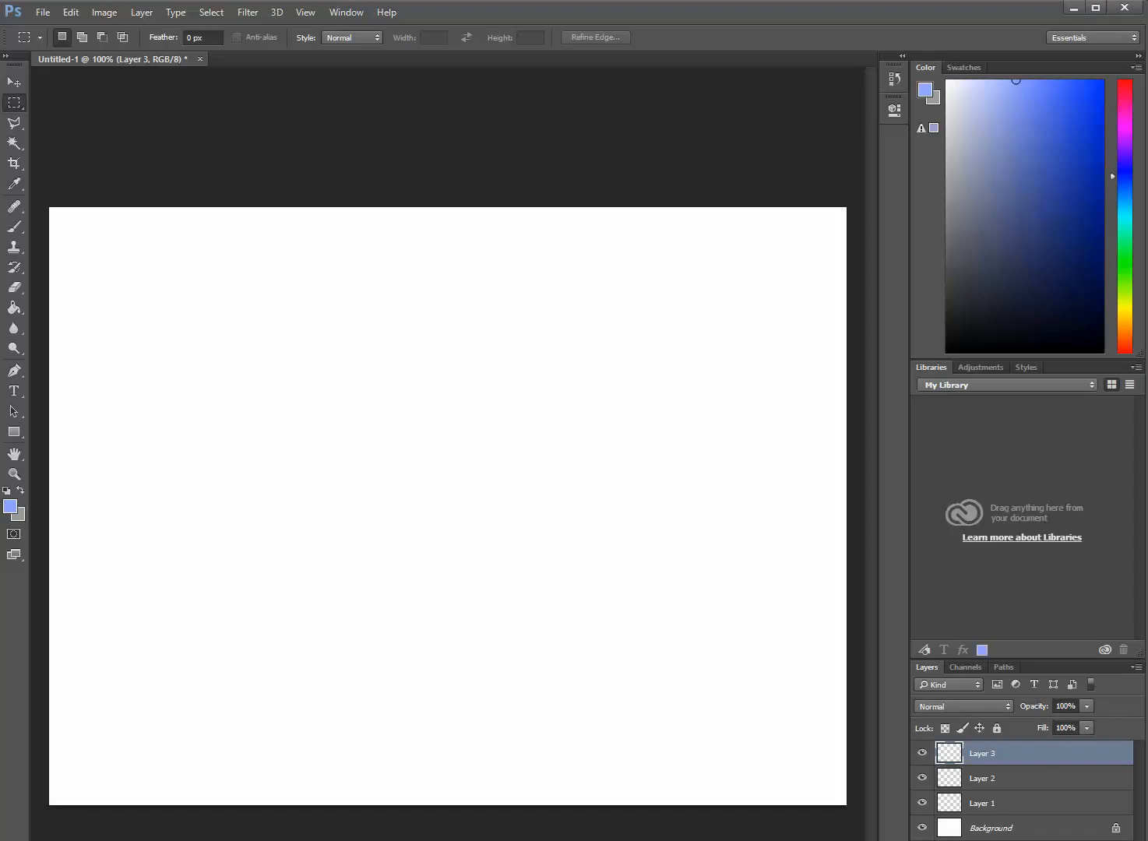
# Delete Layer 3, Layer 2 and Layer 1 so that only the Background layer is left.
pyautogui.moveTo(1075, 840)
pyautogui.mouseDown()
pyautogui.moveTo(1074, 820)
pyautogui.moveTo(1072, 834)
pyautogui.mouseUp()
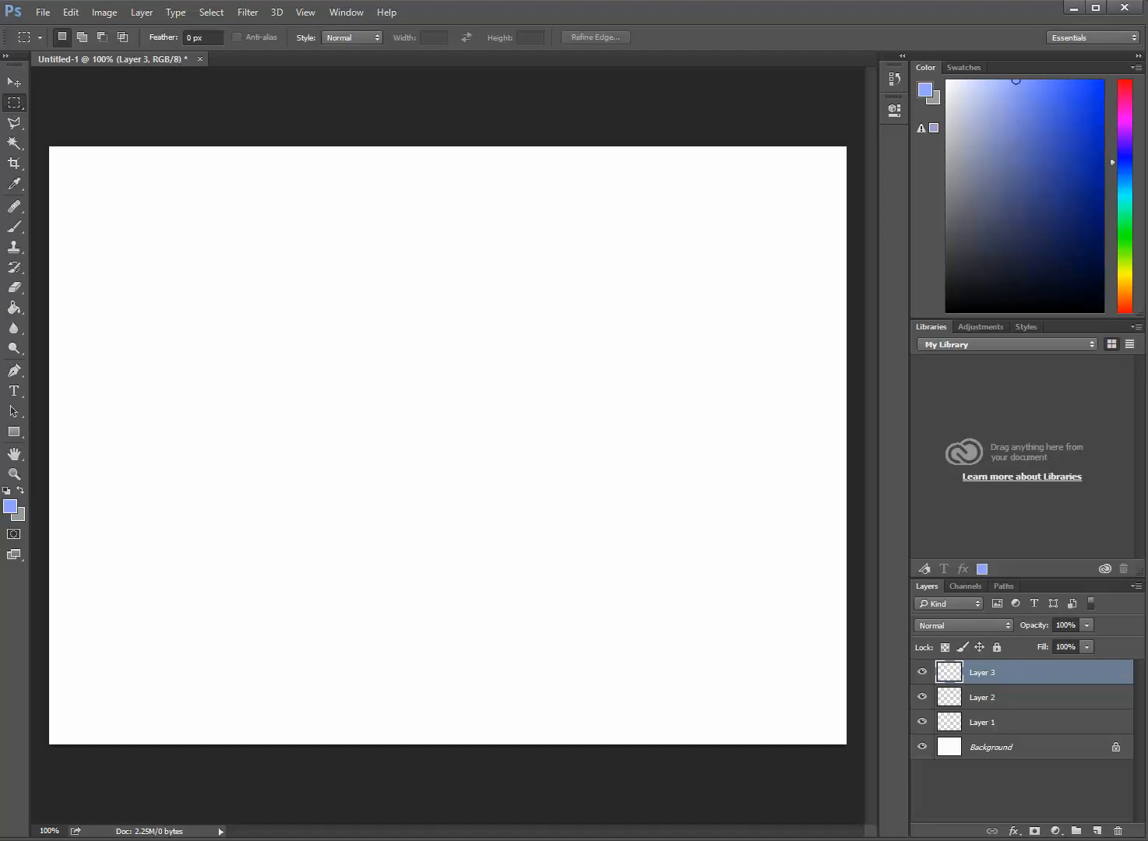
pyautogui.click(1117, 831)
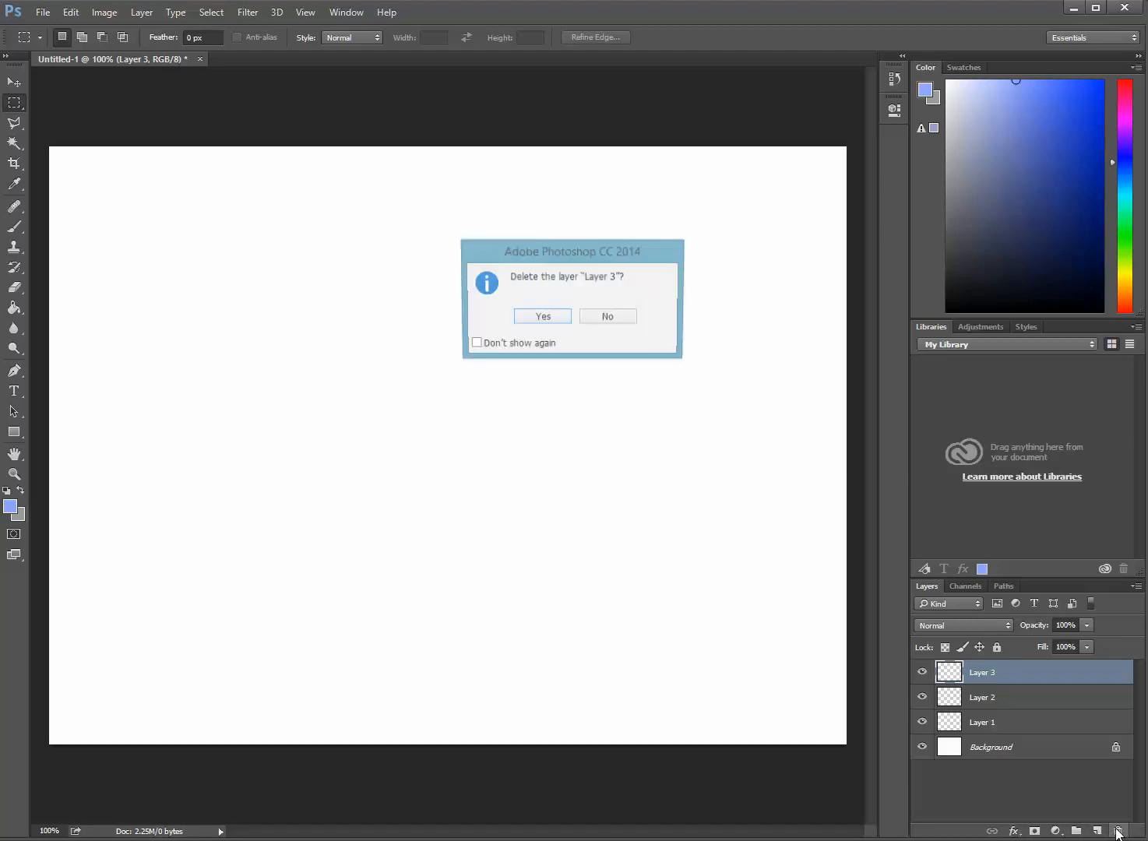
pyautogui.click(551, 320)
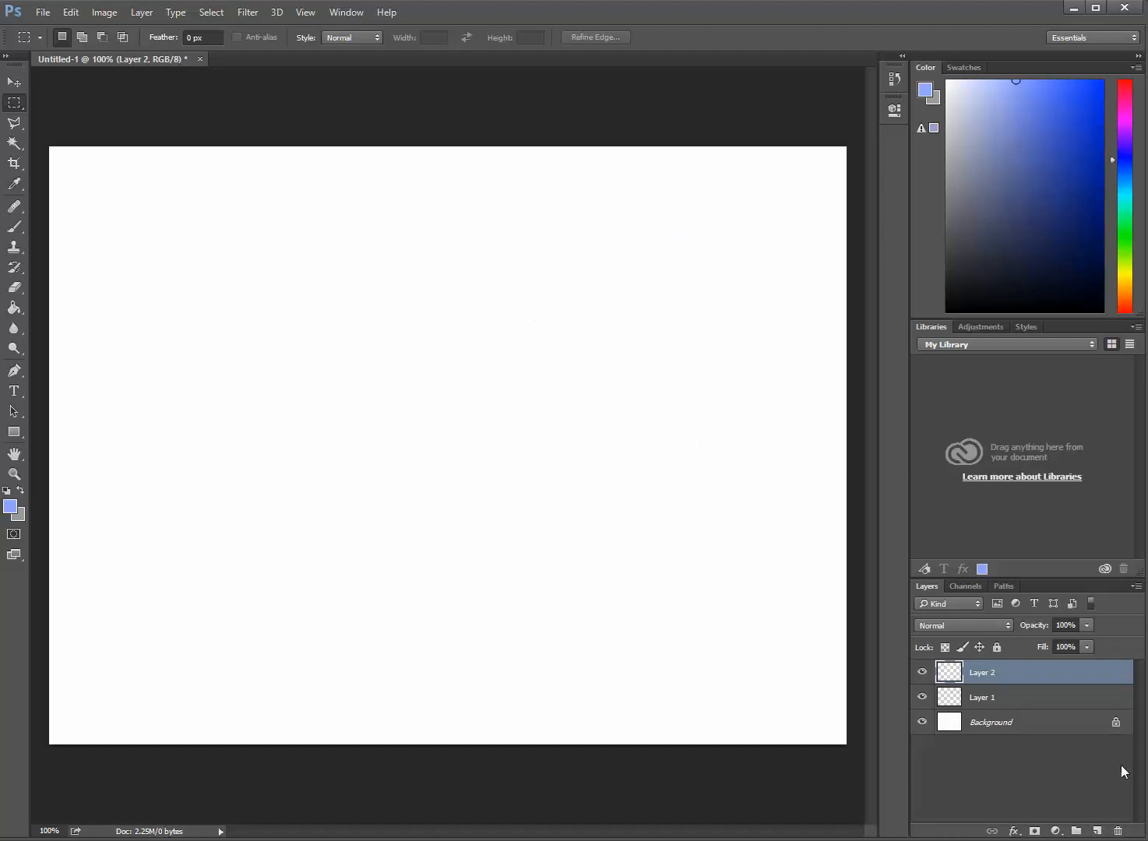
pyautogui.click(1117, 831)
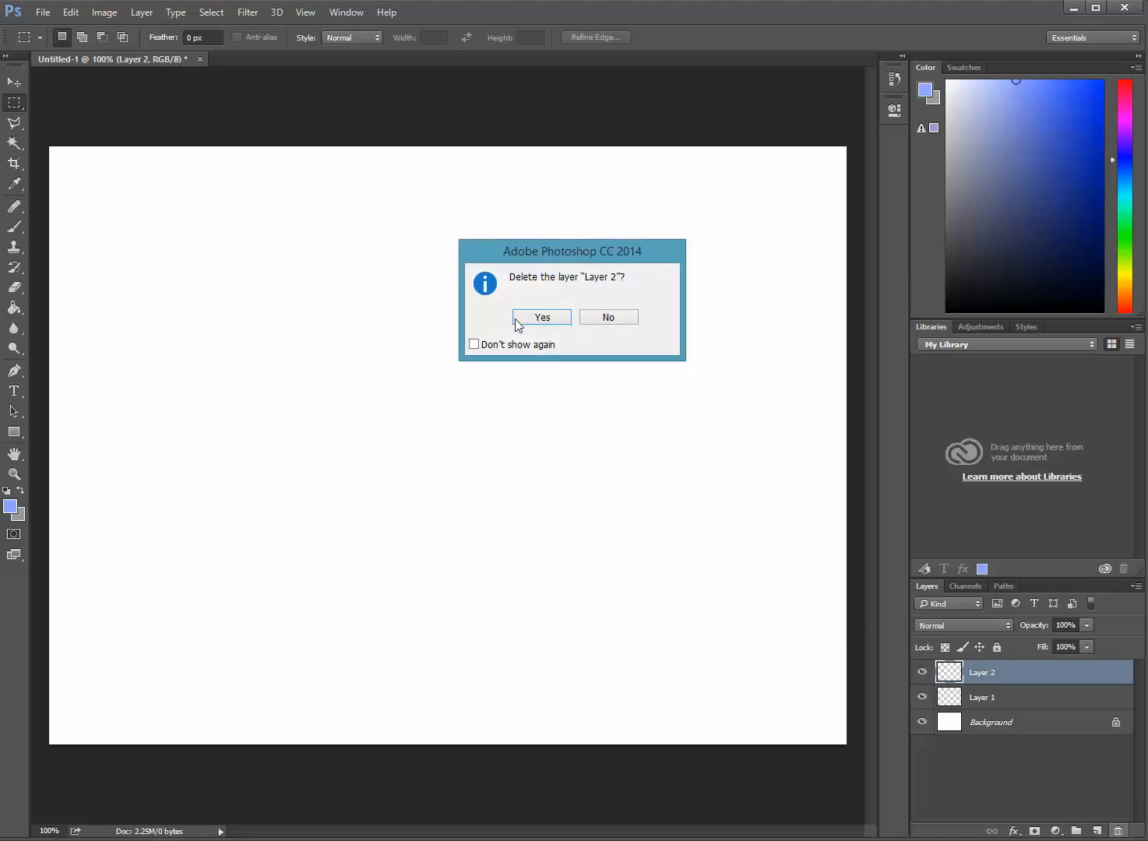
pyautogui.click(546, 320)
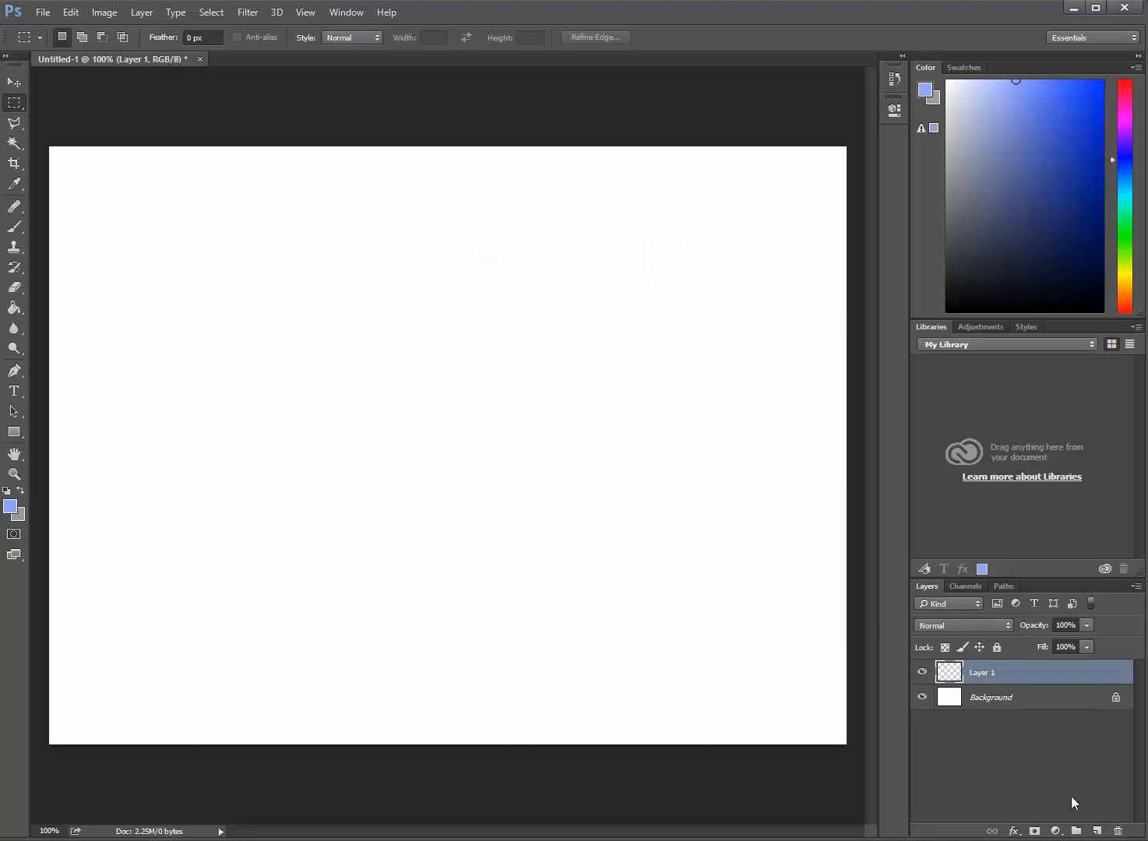
pyautogui.click(1117, 831)
pyautogui.click(538, 316)
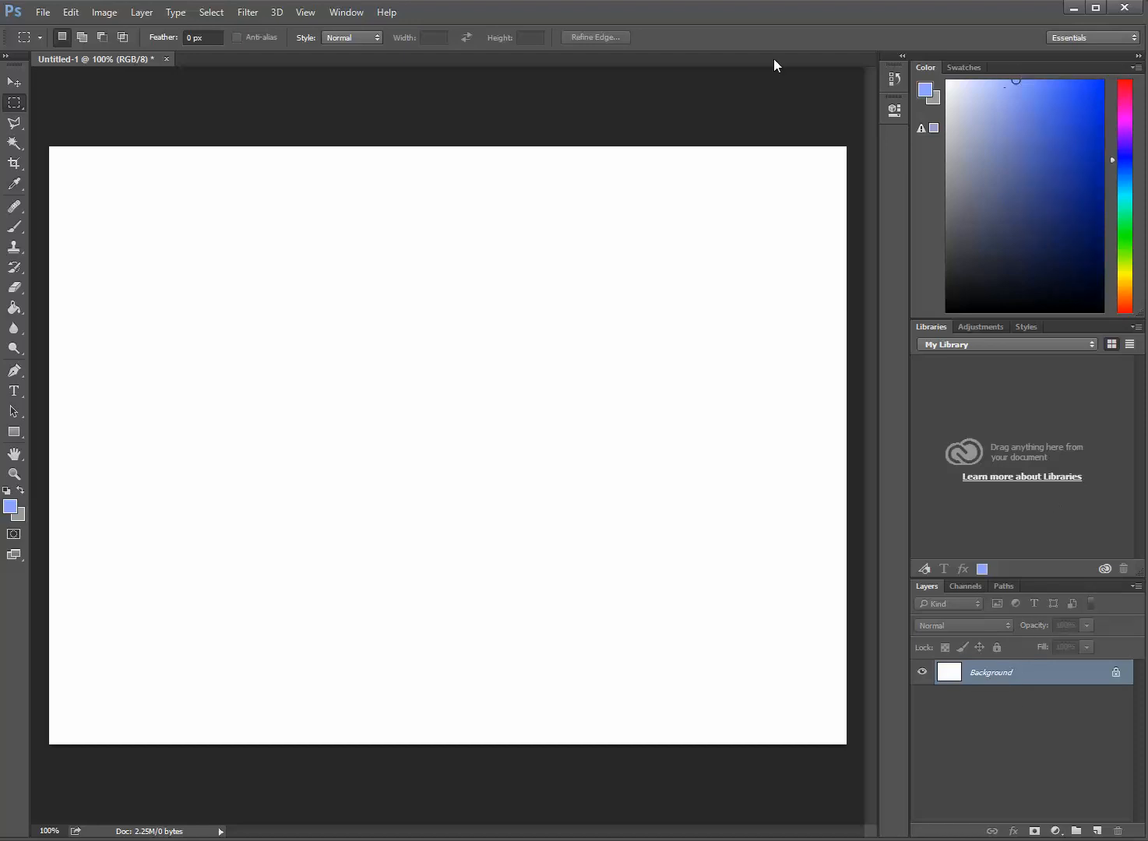
pyautogui.click(340, 14)
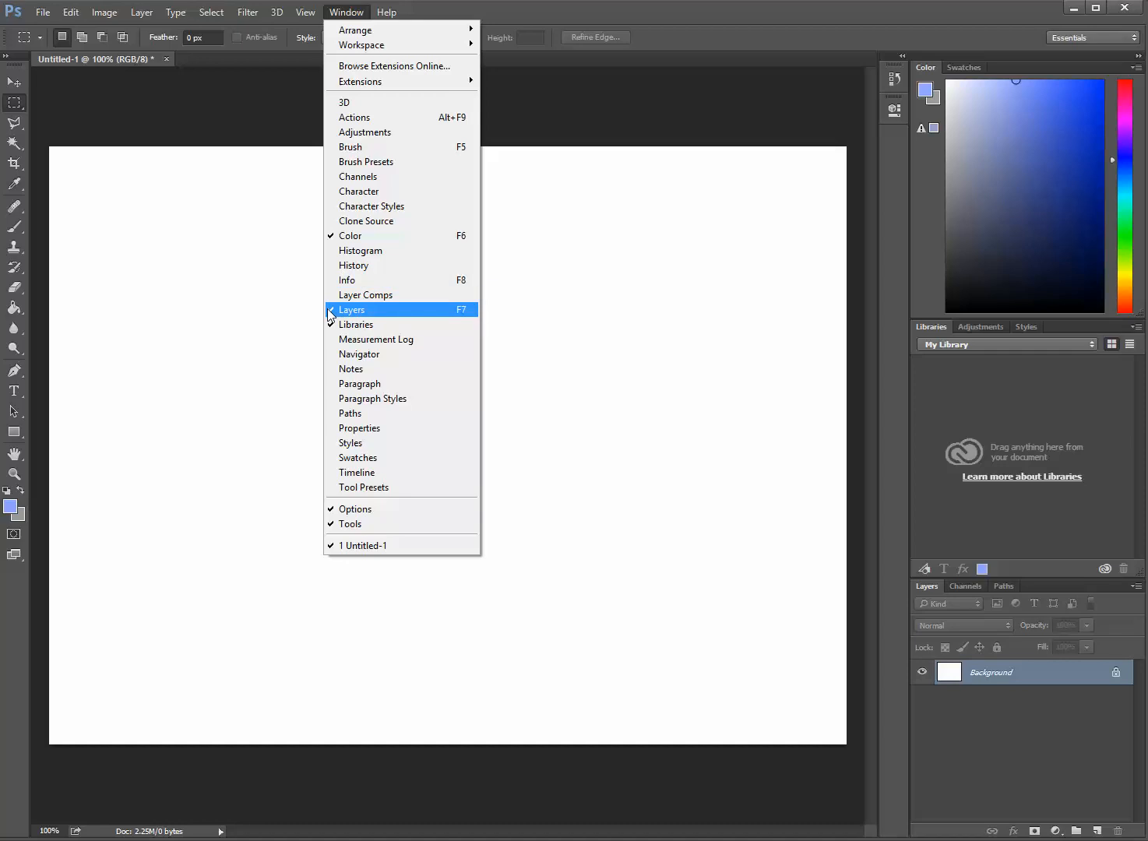
pyautogui.click(671, 19)
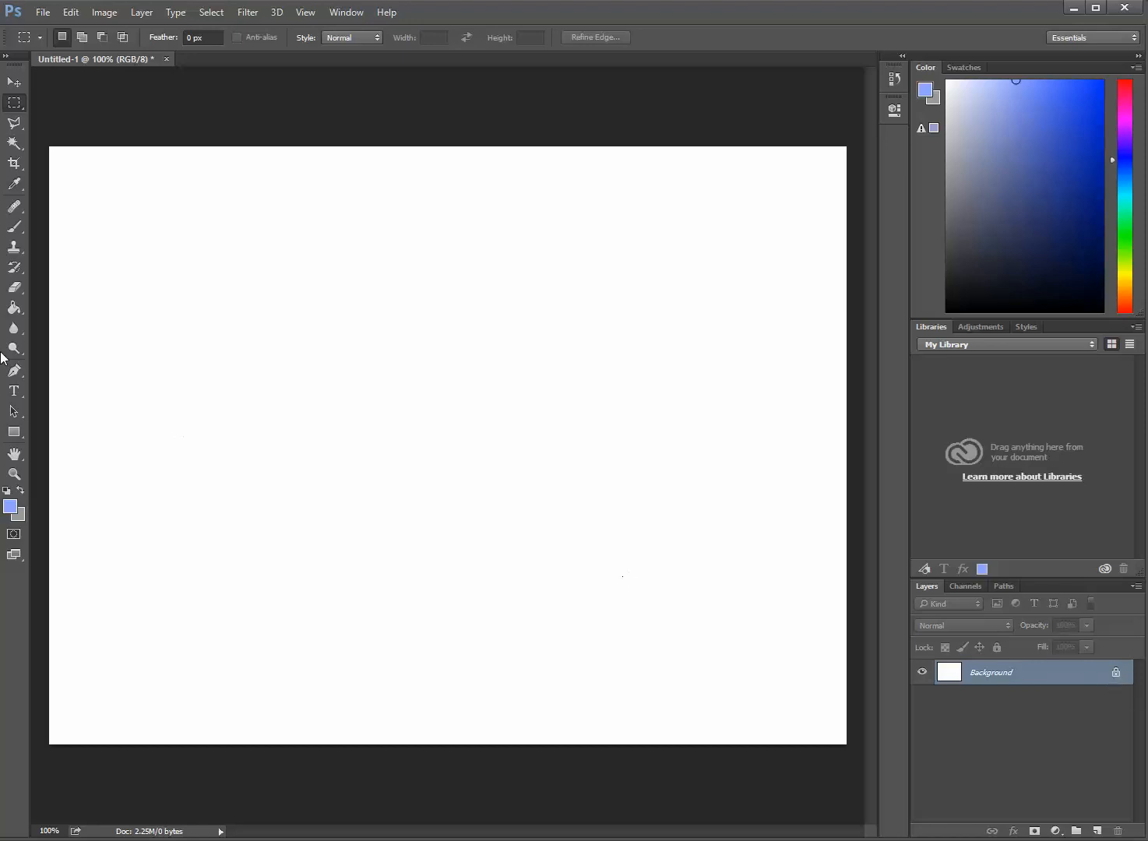
# Erase diagonal strokes across the Background layer with the Eraser, raising its opacity to 100%.
pyautogui.click(14, 287)
pyautogui.moveTo(623, 285)
pyautogui.mouseDown()
pyautogui.moveTo(496, 361)
pyautogui.moveTo(298, 518)
pyautogui.moveTo(681, 280)
pyautogui.moveTo(565, 357)
pyautogui.moveTo(363, 430)
pyautogui.moveTo(609, 274)
pyautogui.moveTo(251, 492)
pyautogui.moveTo(318, 456)
pyautogui.moveTo(390, 447)
pyautogui.moveTo(670, 264)
pyautogui.moveTo(655, 303)
pyautogui.moveTo(452, 430)
pyautogui.moveTo(490, 416)
pyautogui.mouseUp()
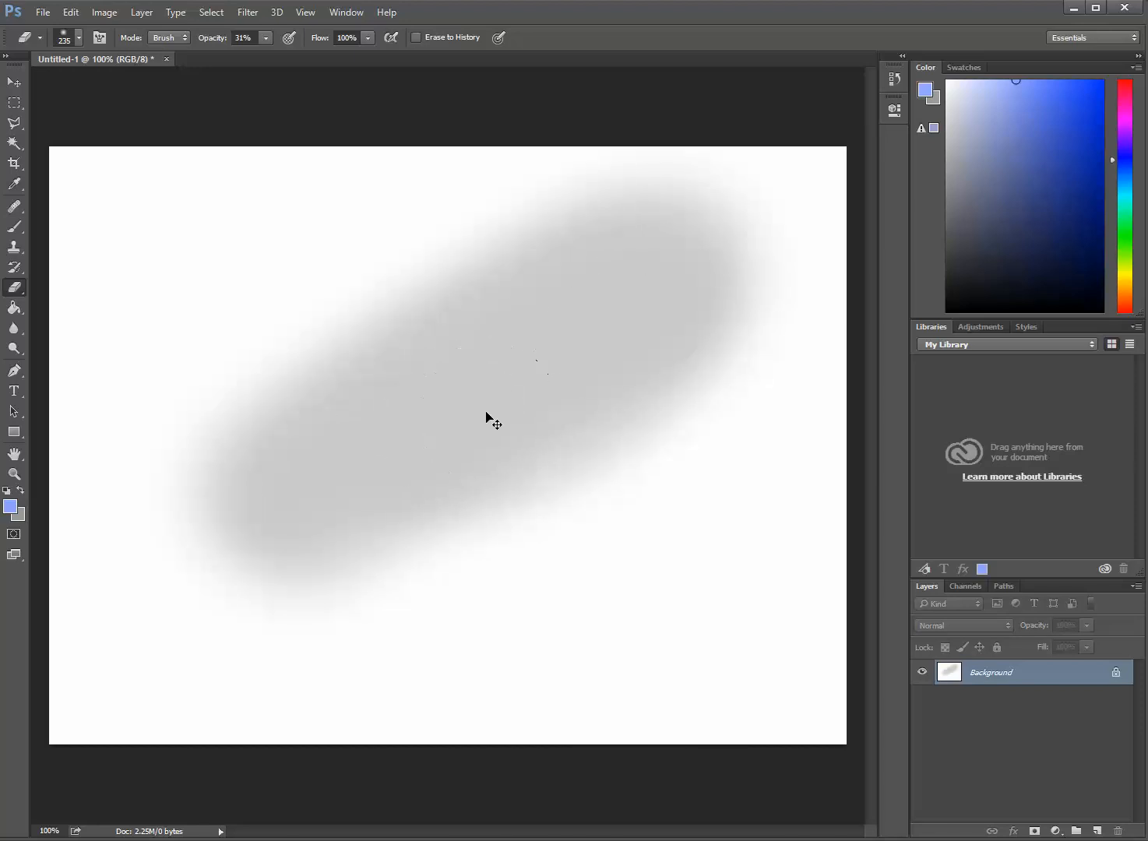
pyautogui.hotkey('ctrl', 'z')
pyautogui.click(267, 38)
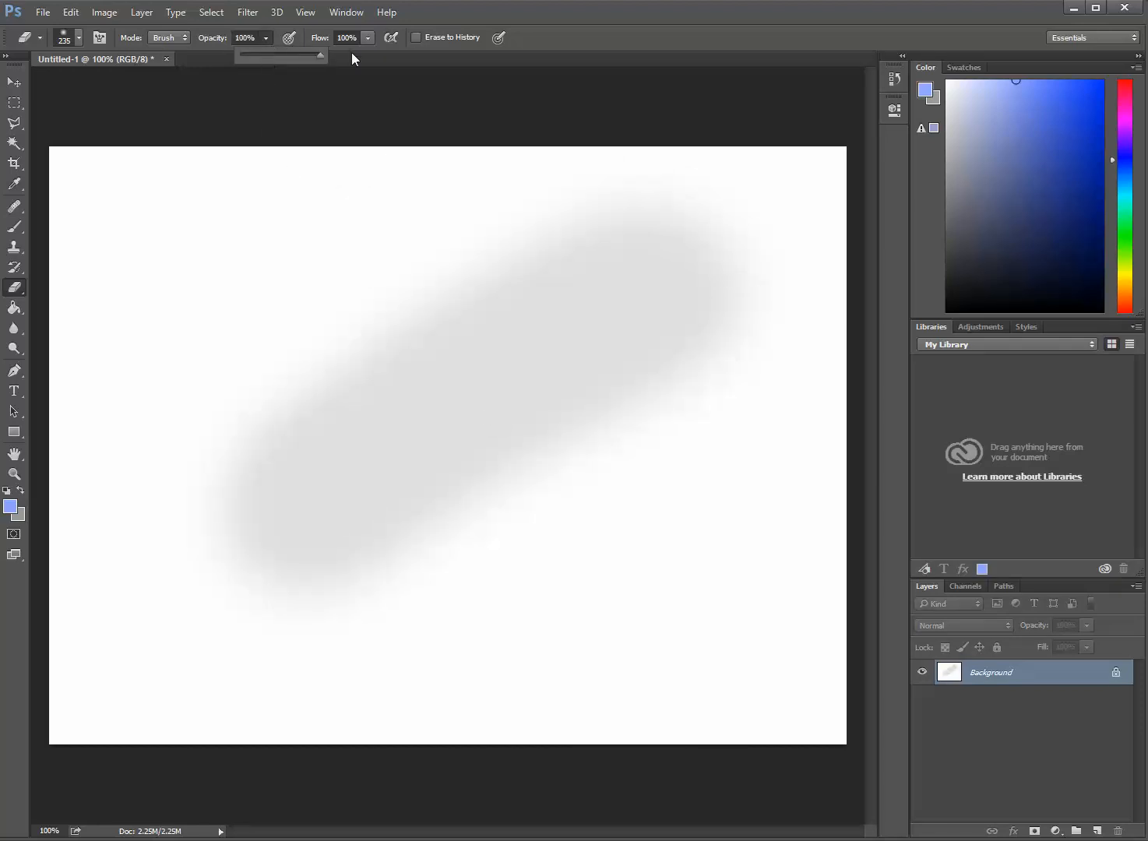
pyautogui.moveTo(567, 272)
pyautogui.mouseDown()
pyautogui.moveTo(395, 442)
pyautogui.moveTo(256, 529)
pyautogui.moveTo(726, 258)
pyautogui.moveTo(187, 559)
pyautogui.mouseUp()
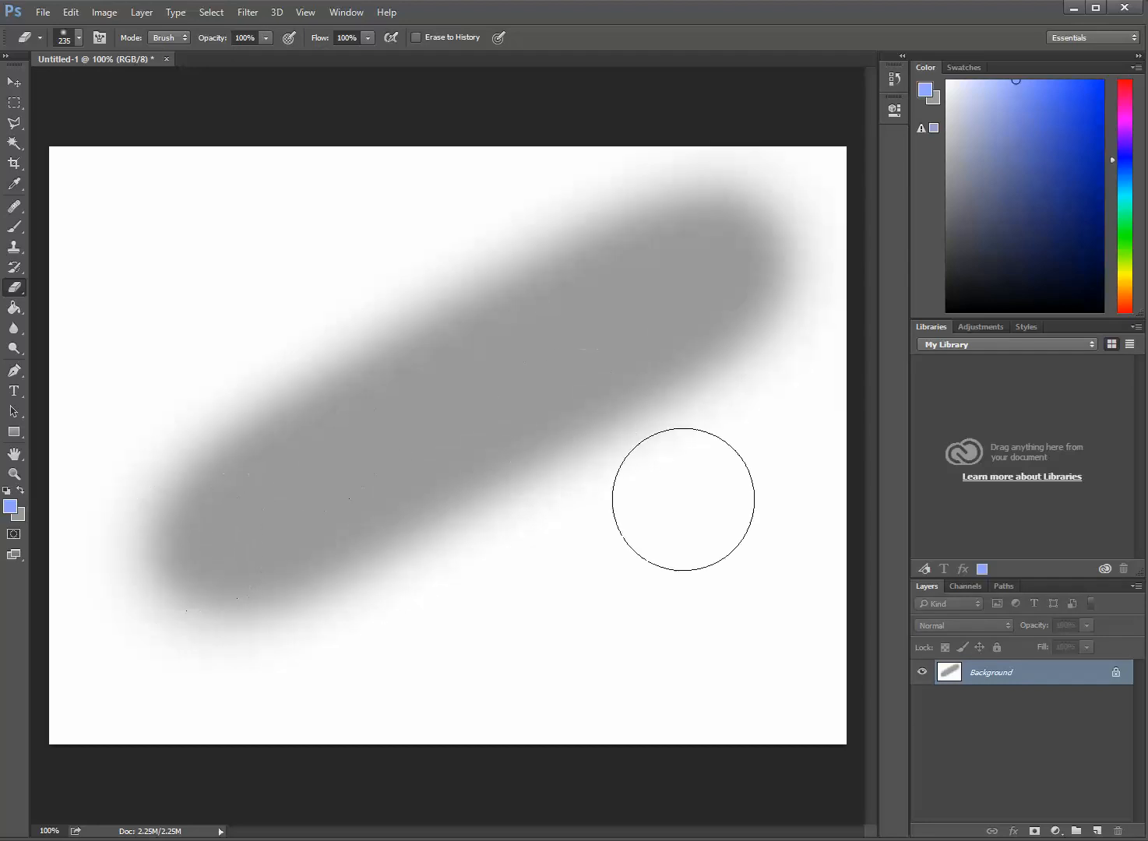
# Delete the Eraser states and the latest Delete Layer state from the document history.
pyautogui.click(899, 75)
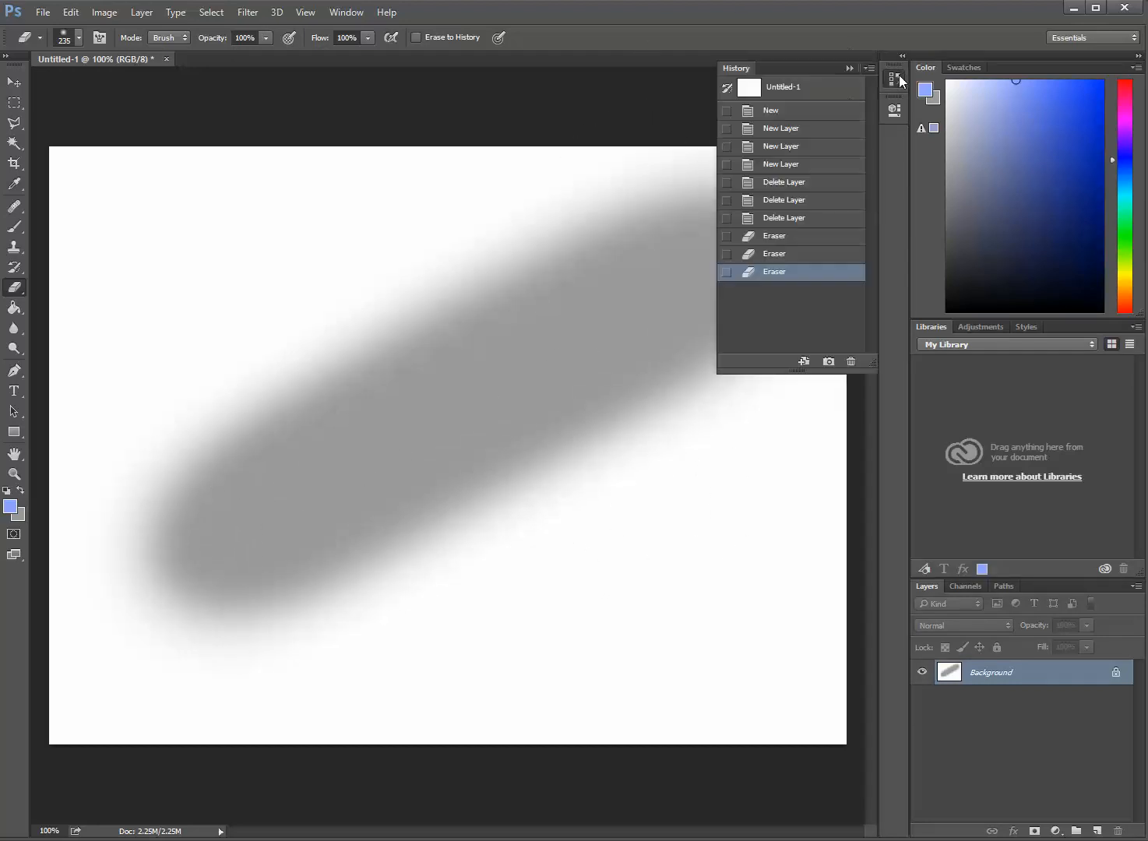
pyautogui.click(851, 362)
pyautogui.press('Return')
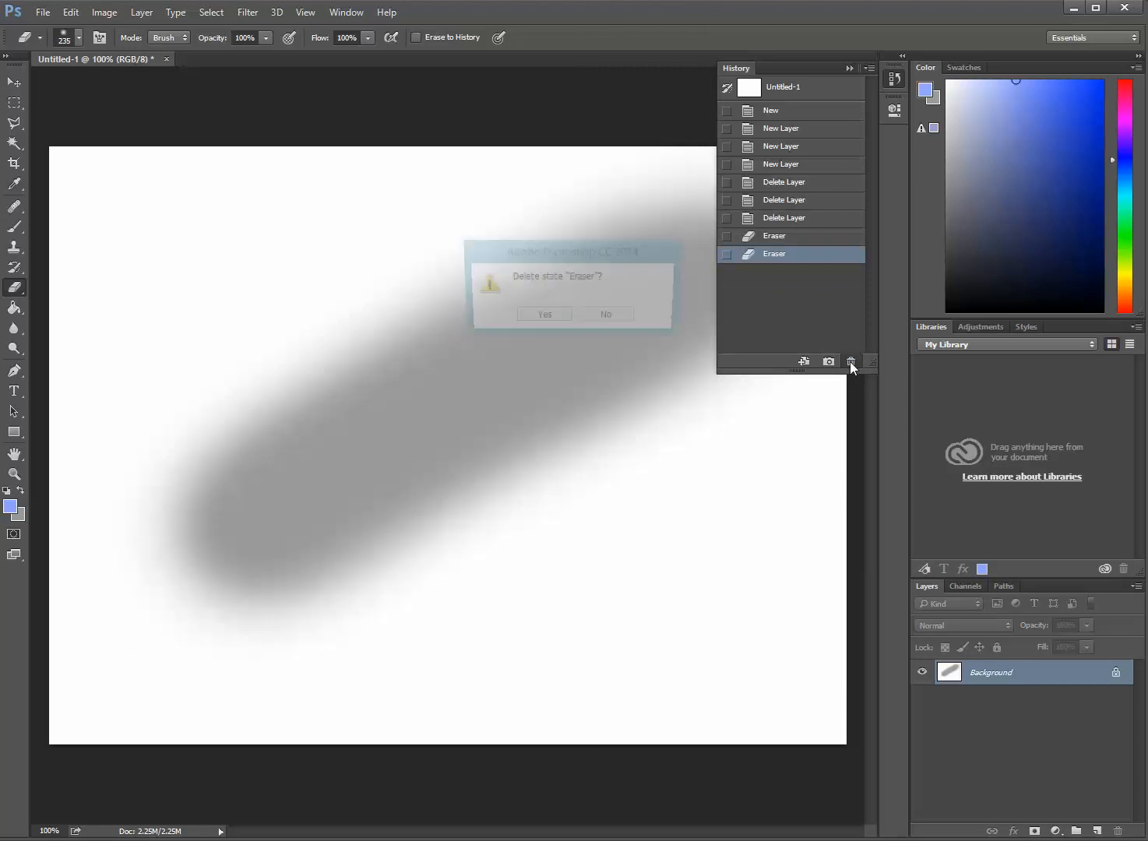
pyautogui.click(850, 362)
pyautogui.press('Return')
pyautogui.click(851, 362)
pyautogui.press('Return')
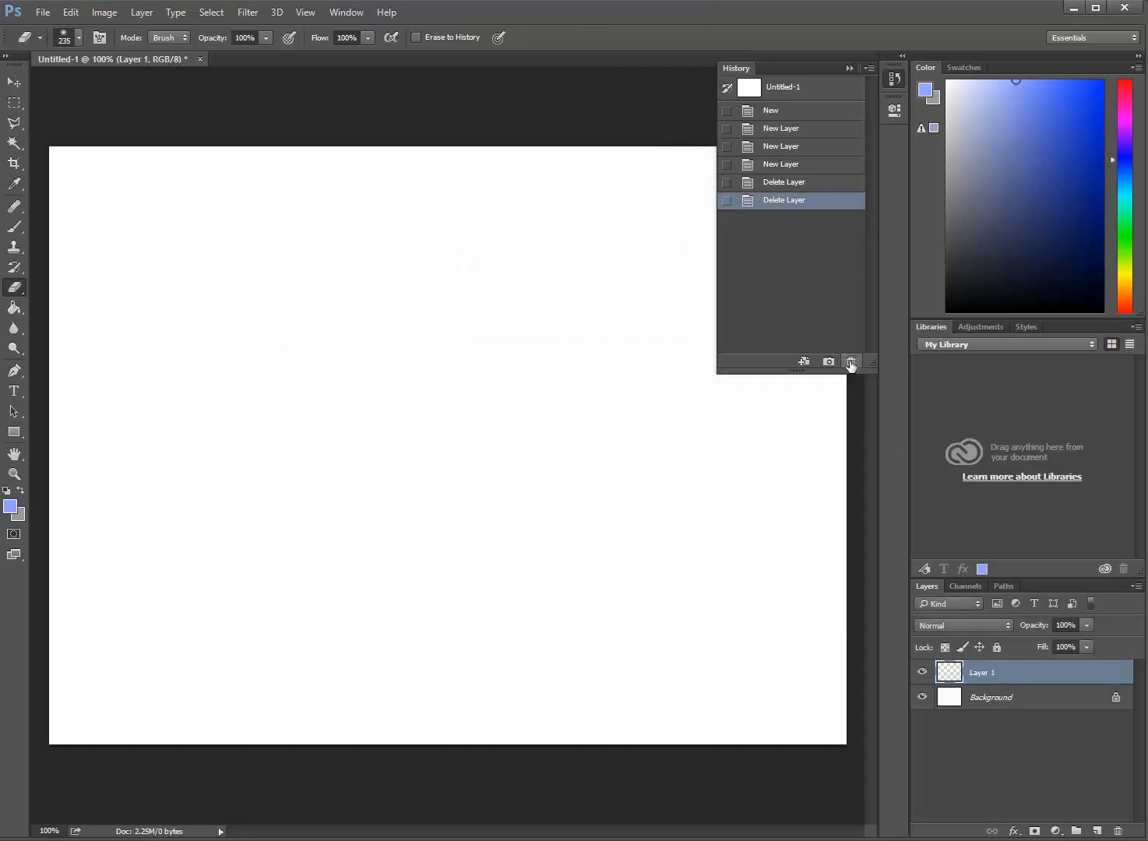
pyautogui.click(850, 363)
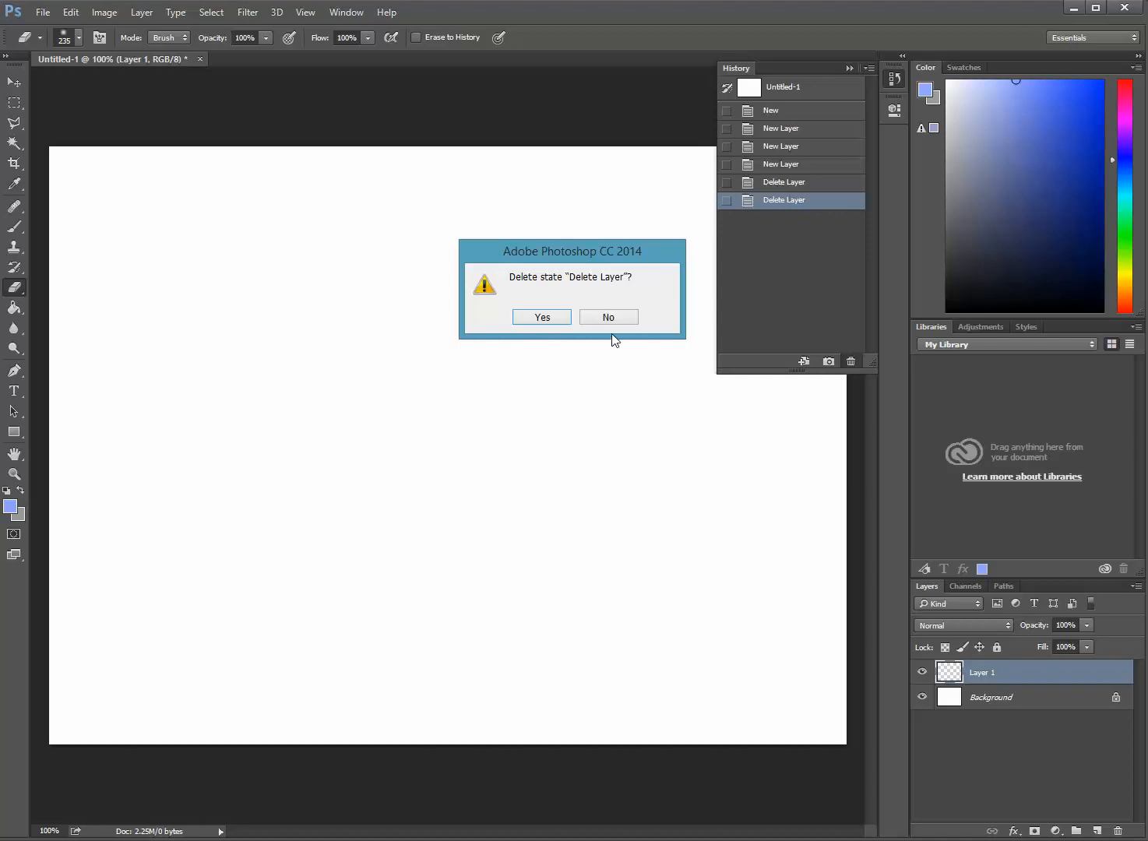
pyautogui.press('Escape')
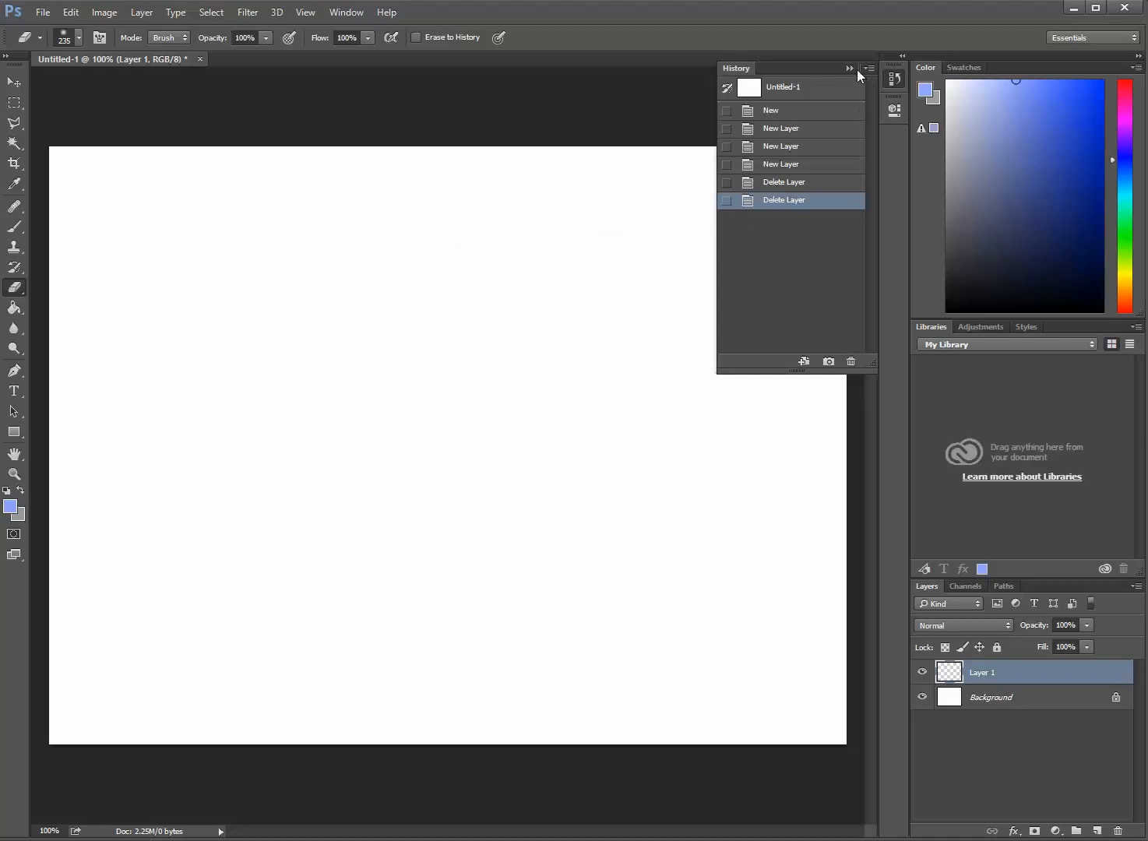
pyautogui.click(852, 68)
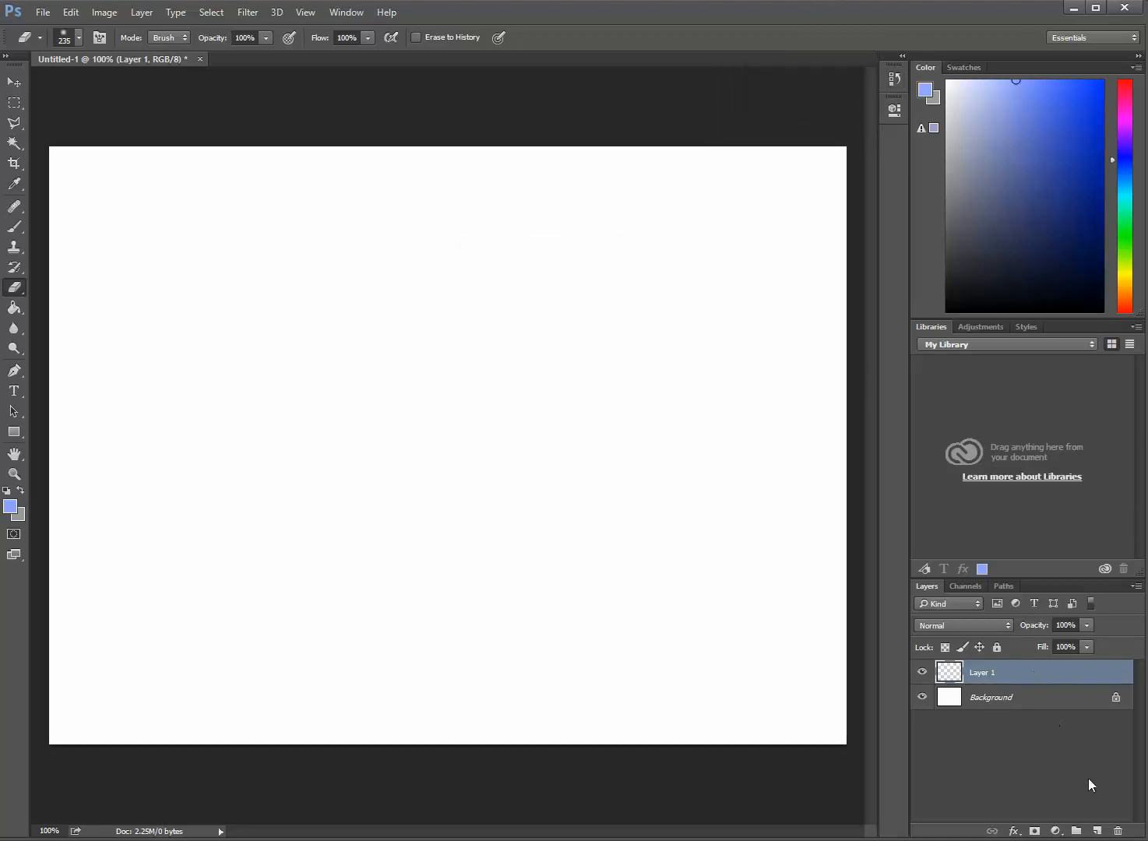
# Delete Layer 1 again and unlock the Background layer, turning it into a regular layer.
pyautogui.click(1116, 831)
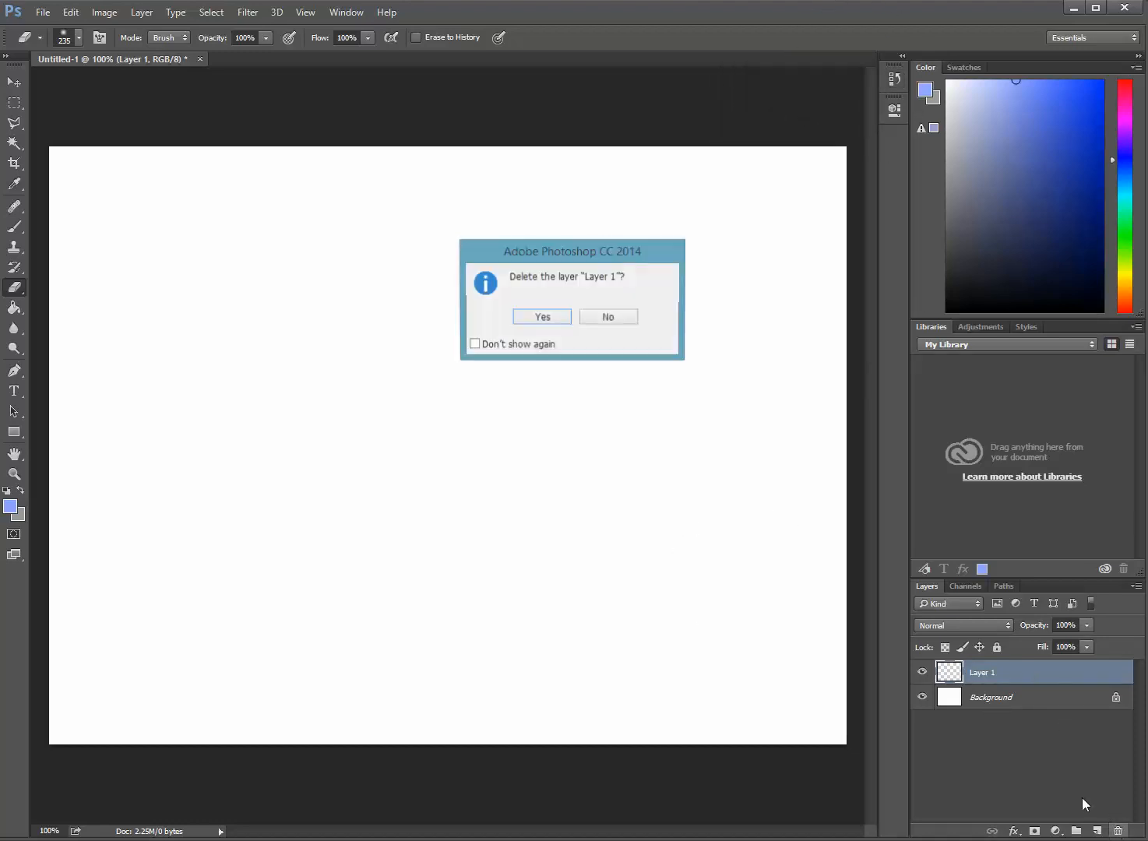
pyautogui.click(543, 317)
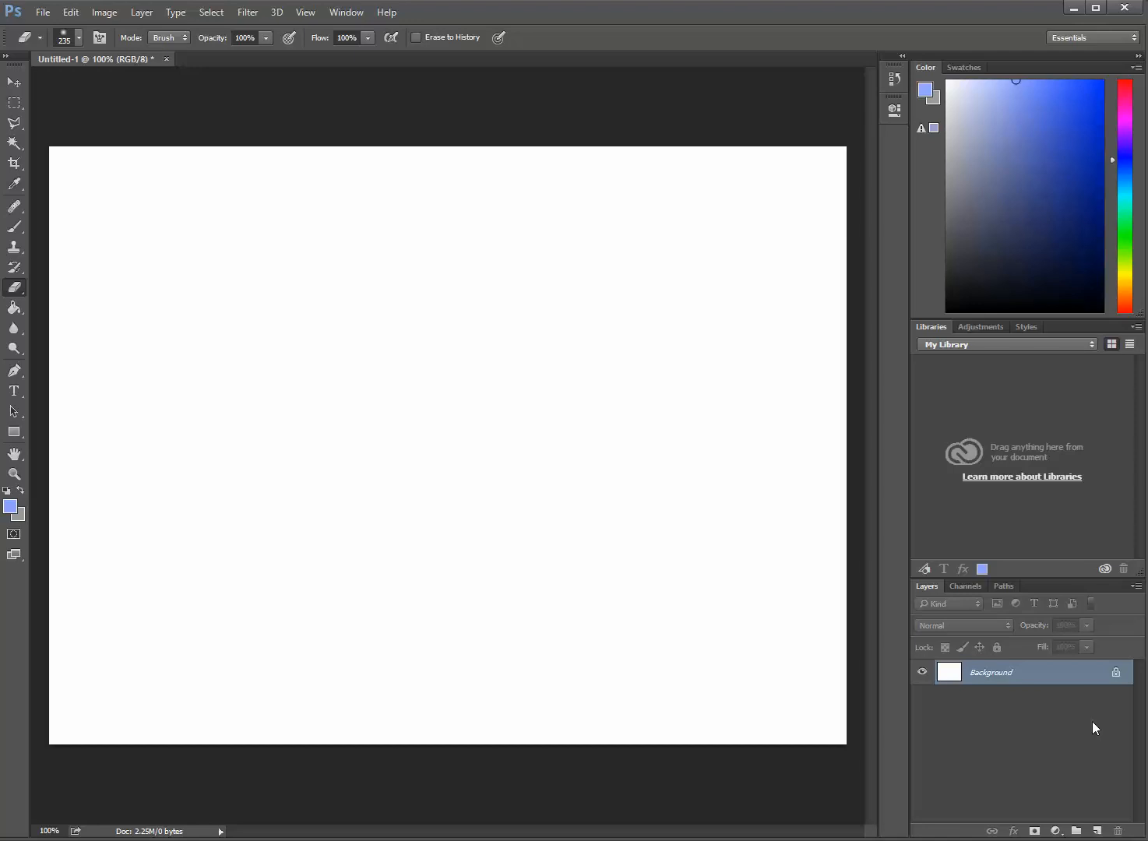
pyautogui.click(1115, 672)
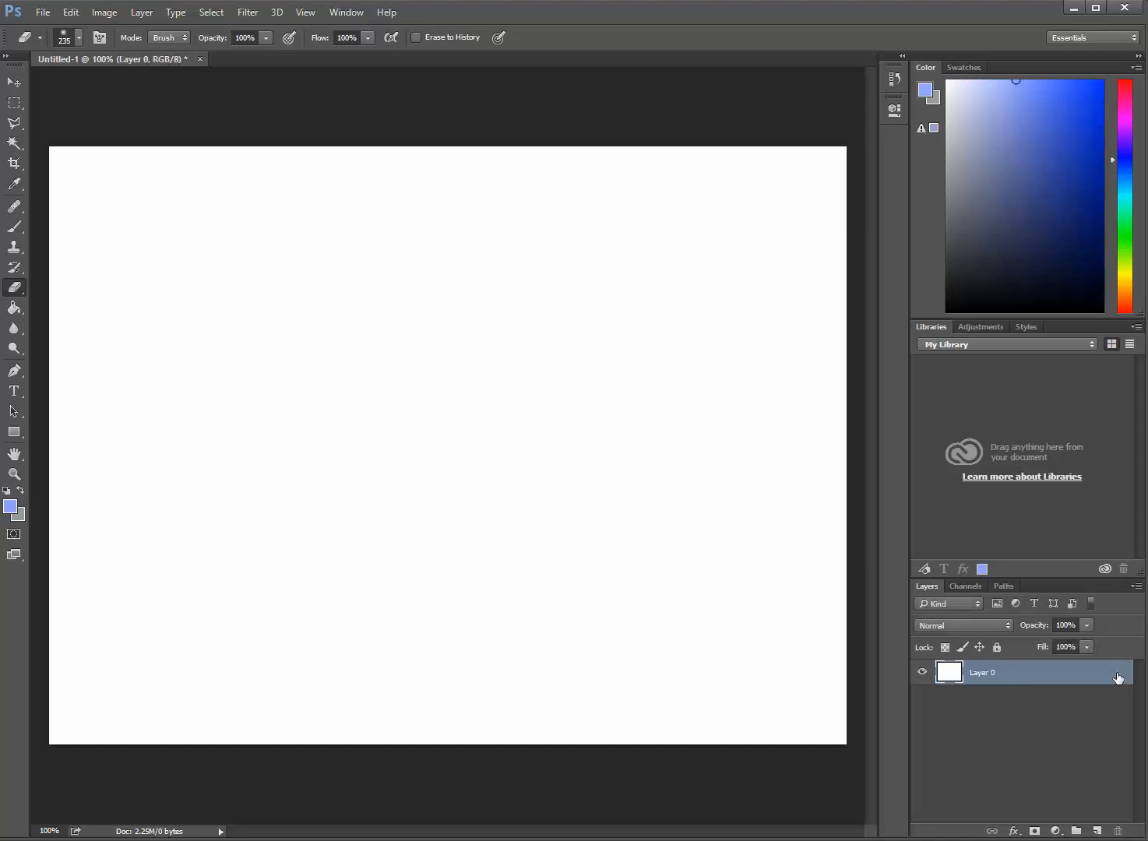
# Review the blend mode choices in Layer 0's Layer Style options, keeping the mode at Normal.
pyautogui.press('h')
pyautogui.doubleClick(1083, 671)
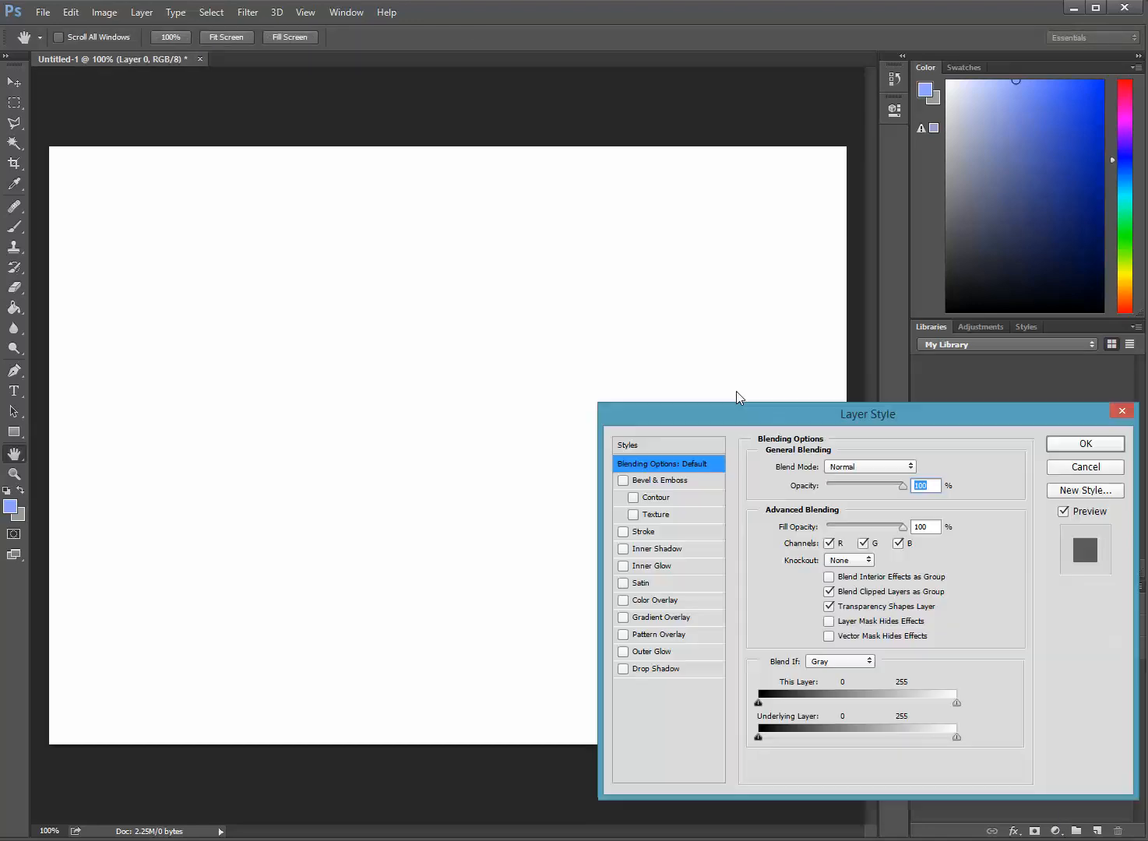
pyautogui.moveTo(829, 412); pyautogui.dragTo(414, 223)
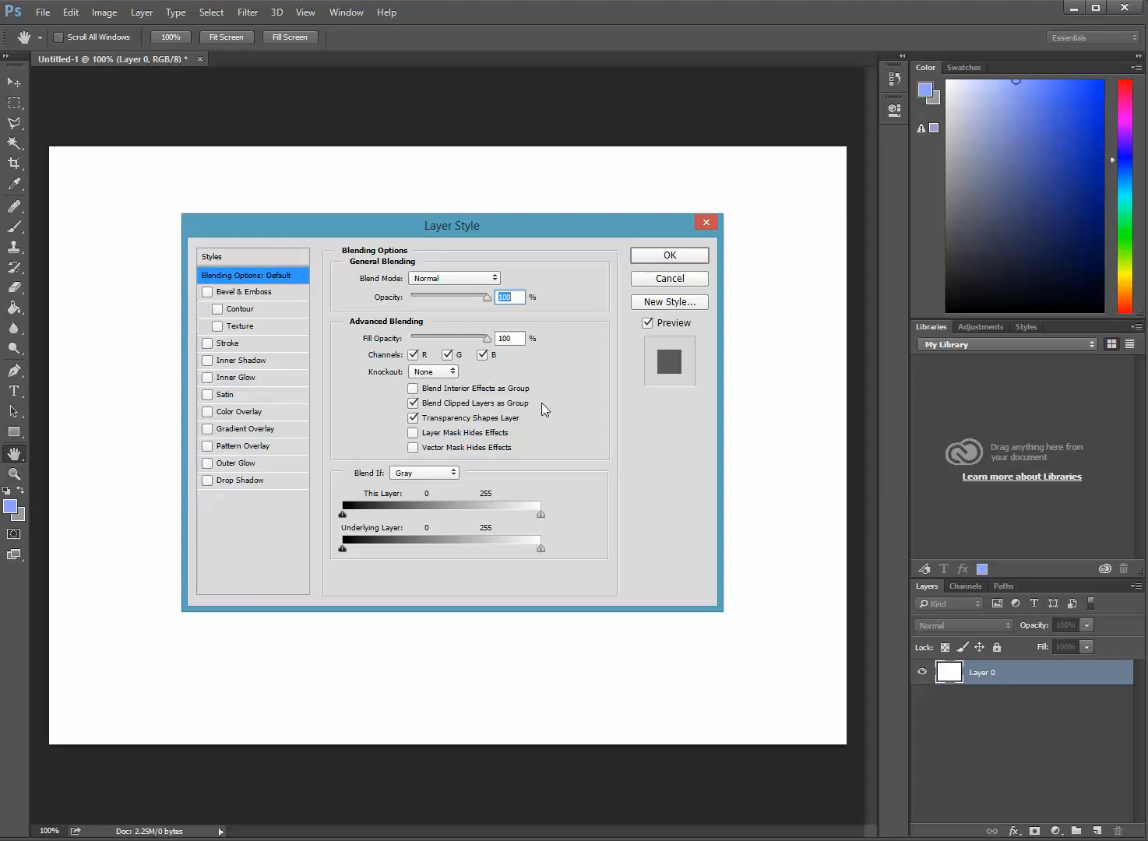
pyautogui.click(484, 279)
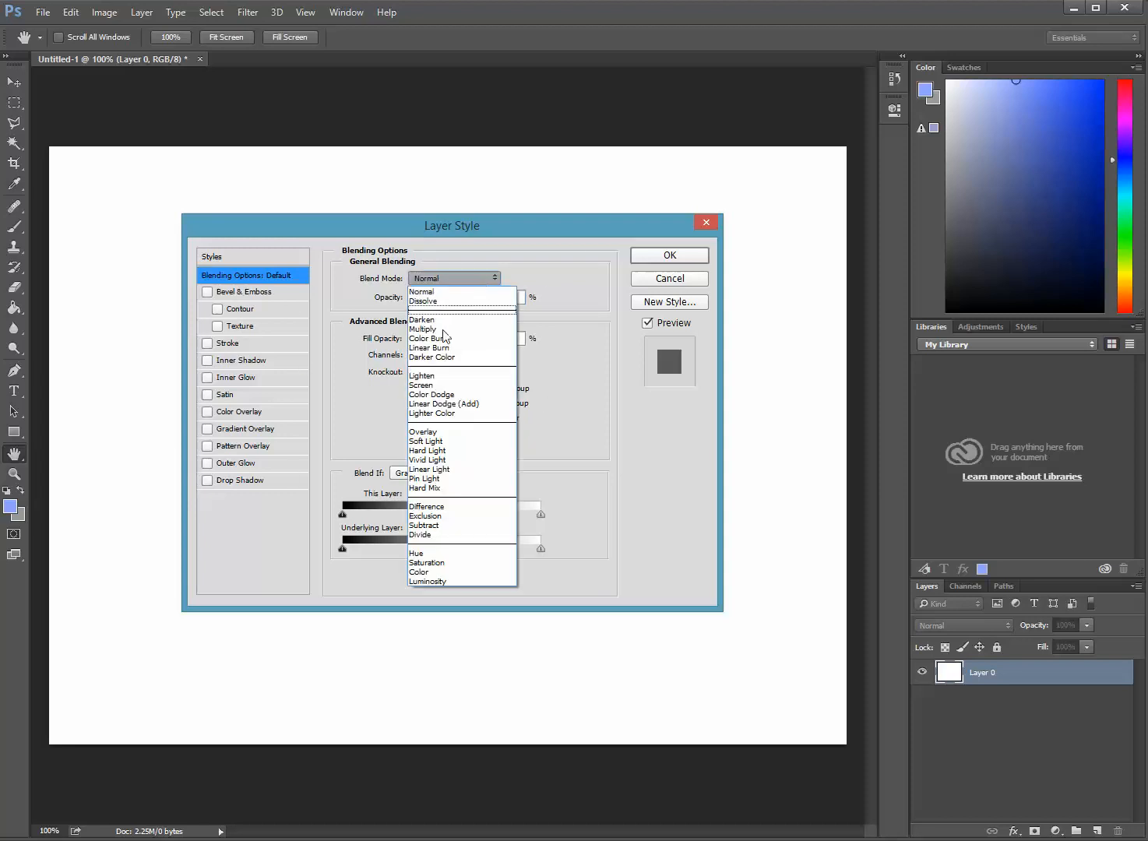
pyautogui.click(431, 292)
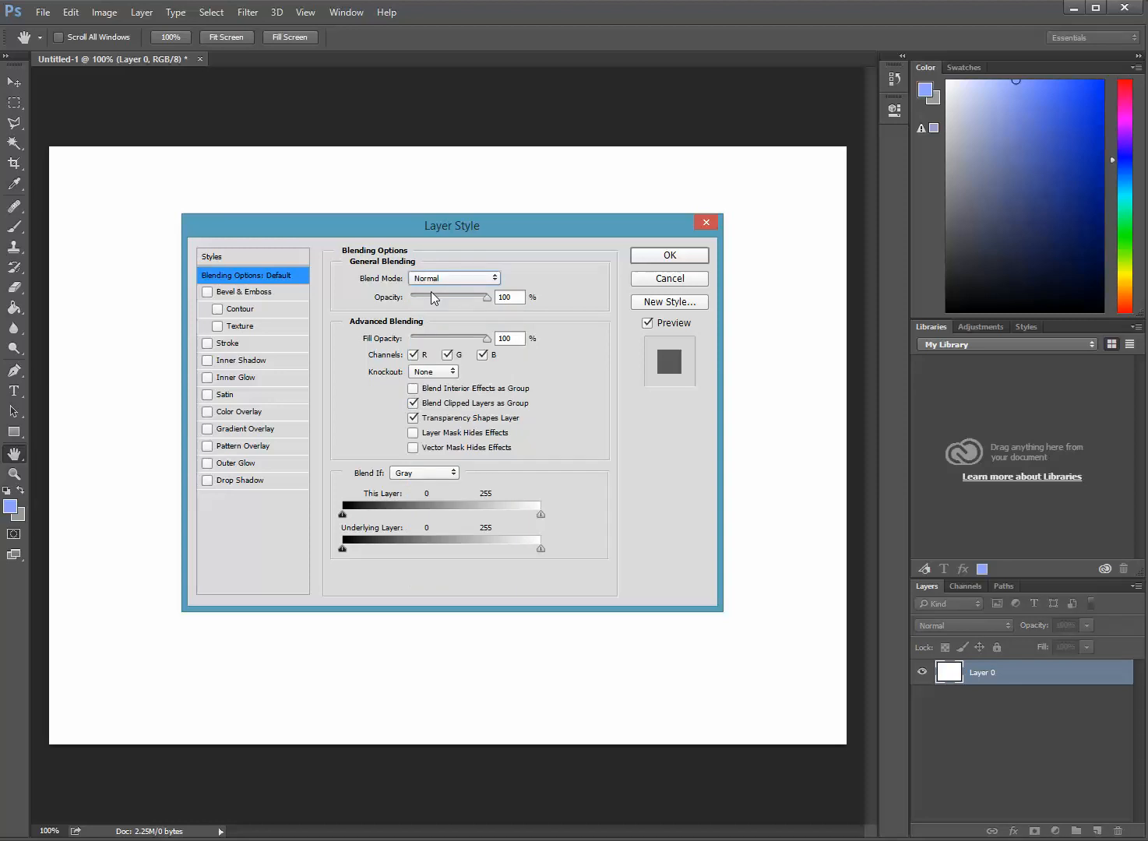
pyautogui.click(653, 258)
# Switch to the Brush tool and set its size to 82 px.
pyautogui.press('e')
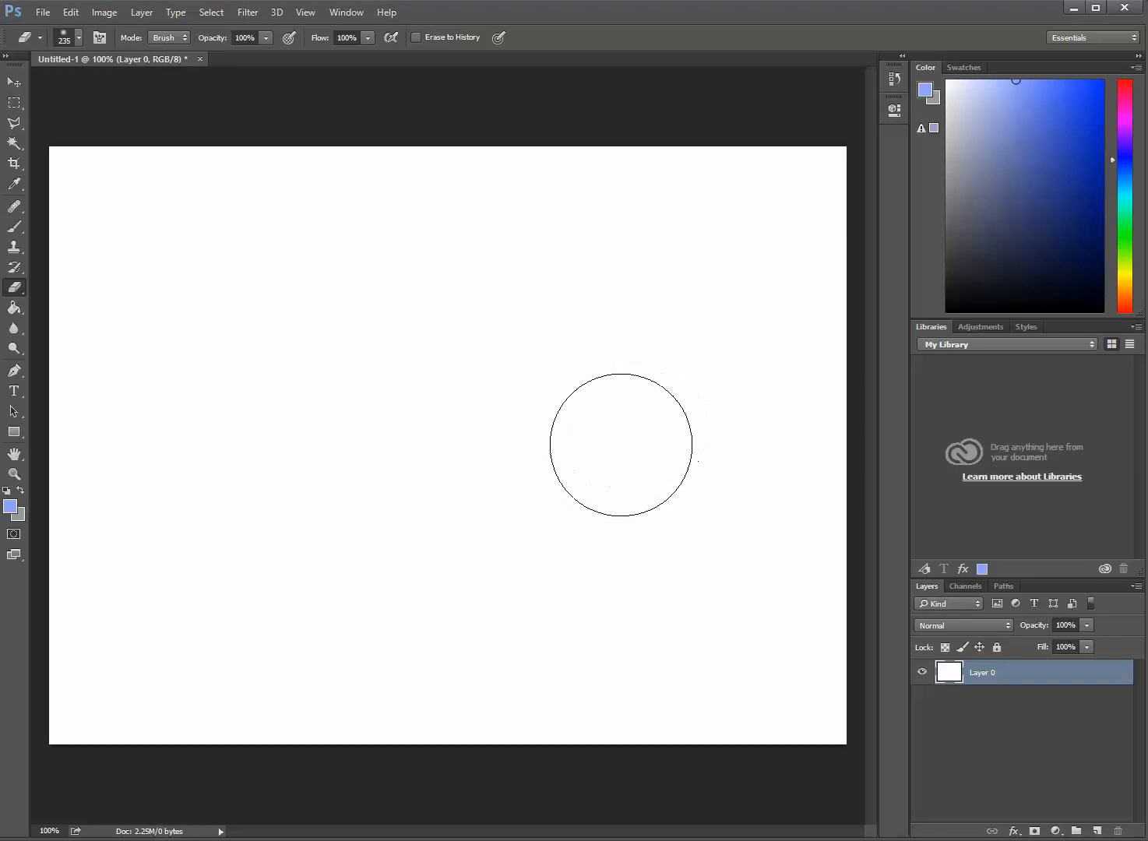
pyautogui.click(14, 227)
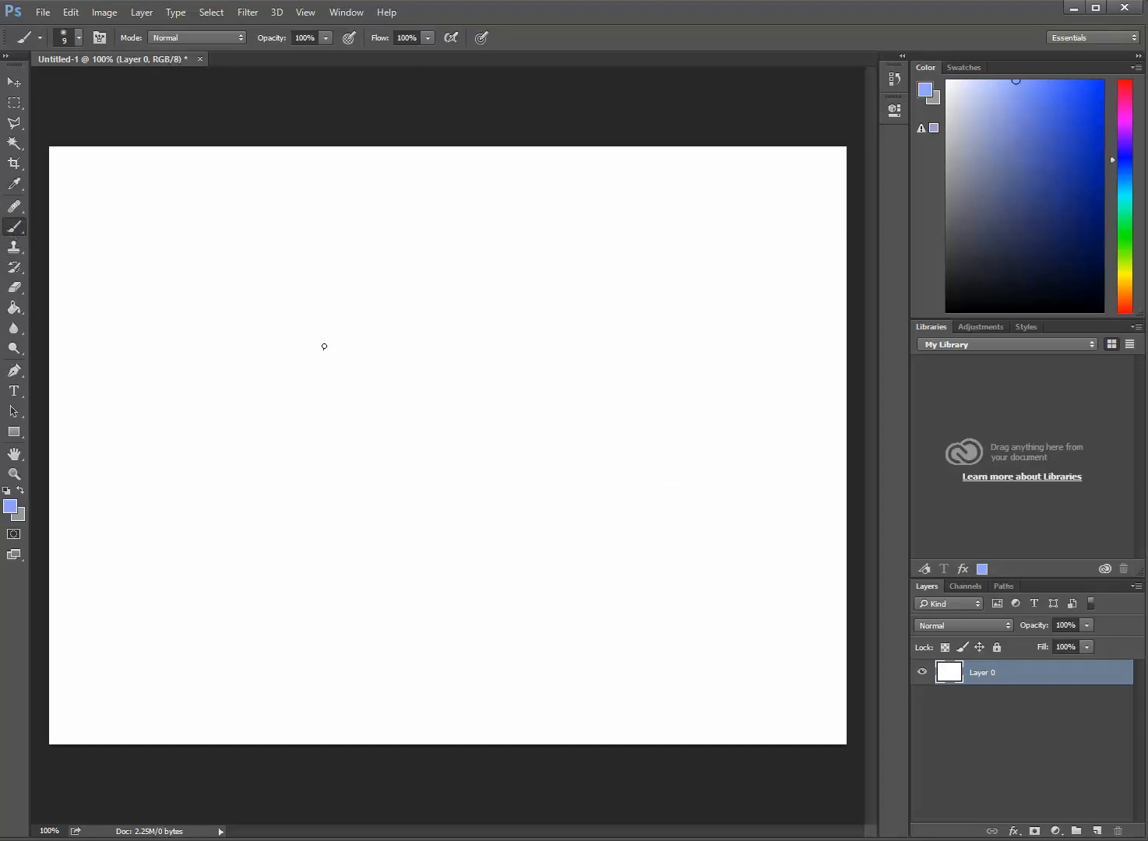
pyautogui.click(79, 39)
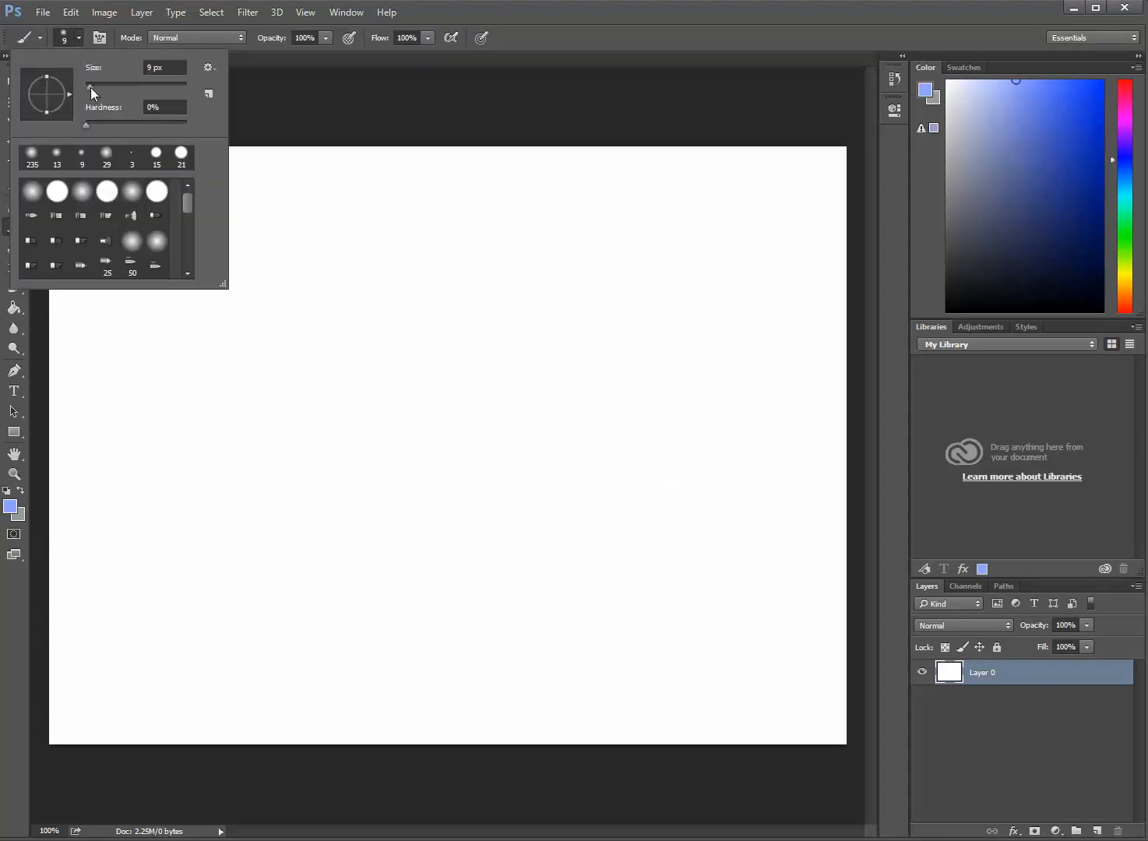
pyautogui.moveTo(91, 86); pyautogui.dragTo(123, 86)
pyautogui.click(641, 16)
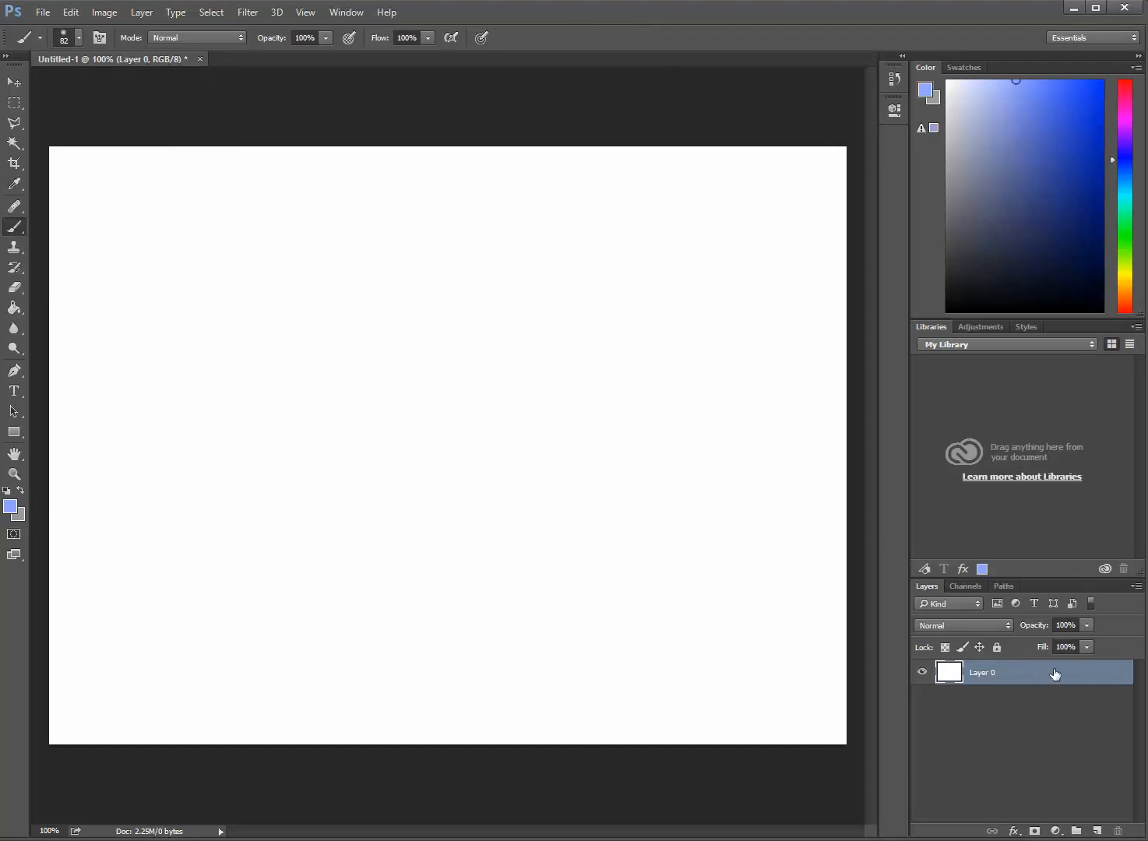
# Try erasing a diagonal stroke across the unlocked Layer 0, and undo it.
pyautogui.click(15, 288)
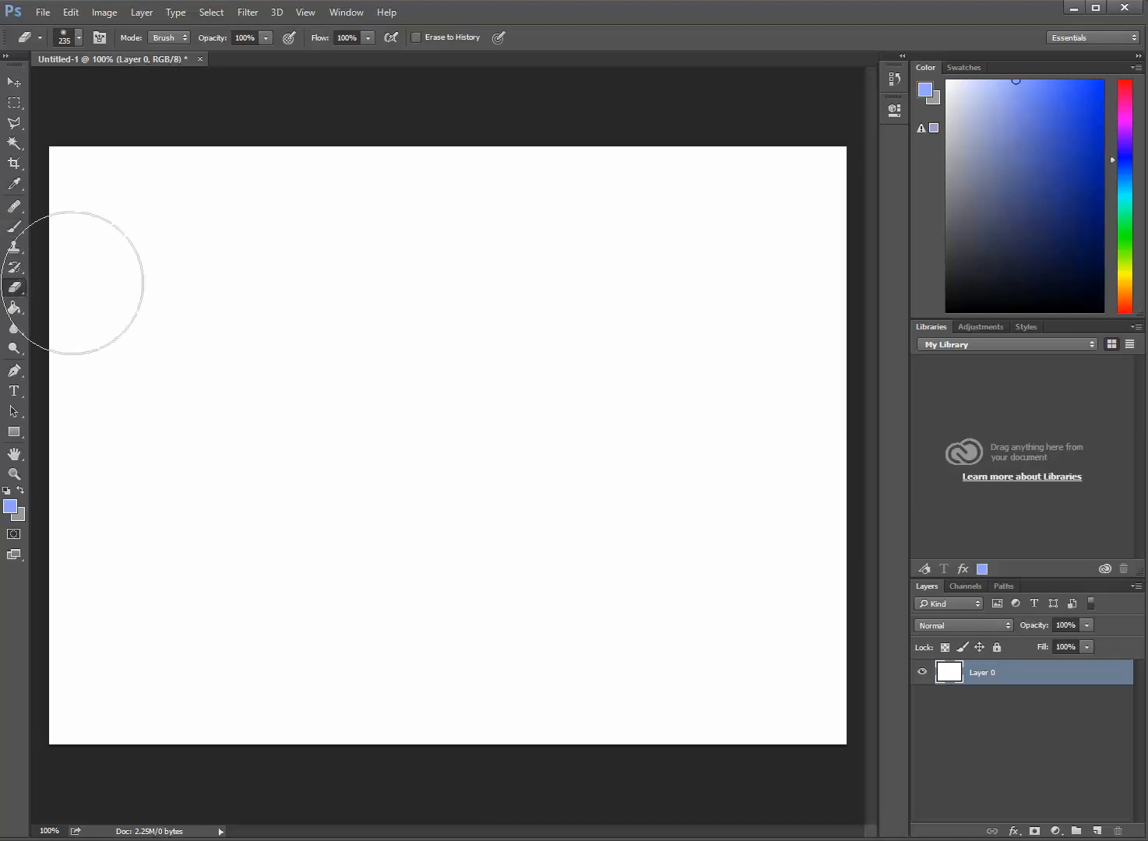
pyautogui.moveTo(545, 235)
pyautogui.mouseDown()
pyautogui.moveTo(358, 385)
pyautogui.moveTo(417, 302)
pyautogui.moveTo(432, 338)
pyautogui.moveTo(461, 257)
pyautogui.moveTo(298, 424)
pyautogui.mouseUp()
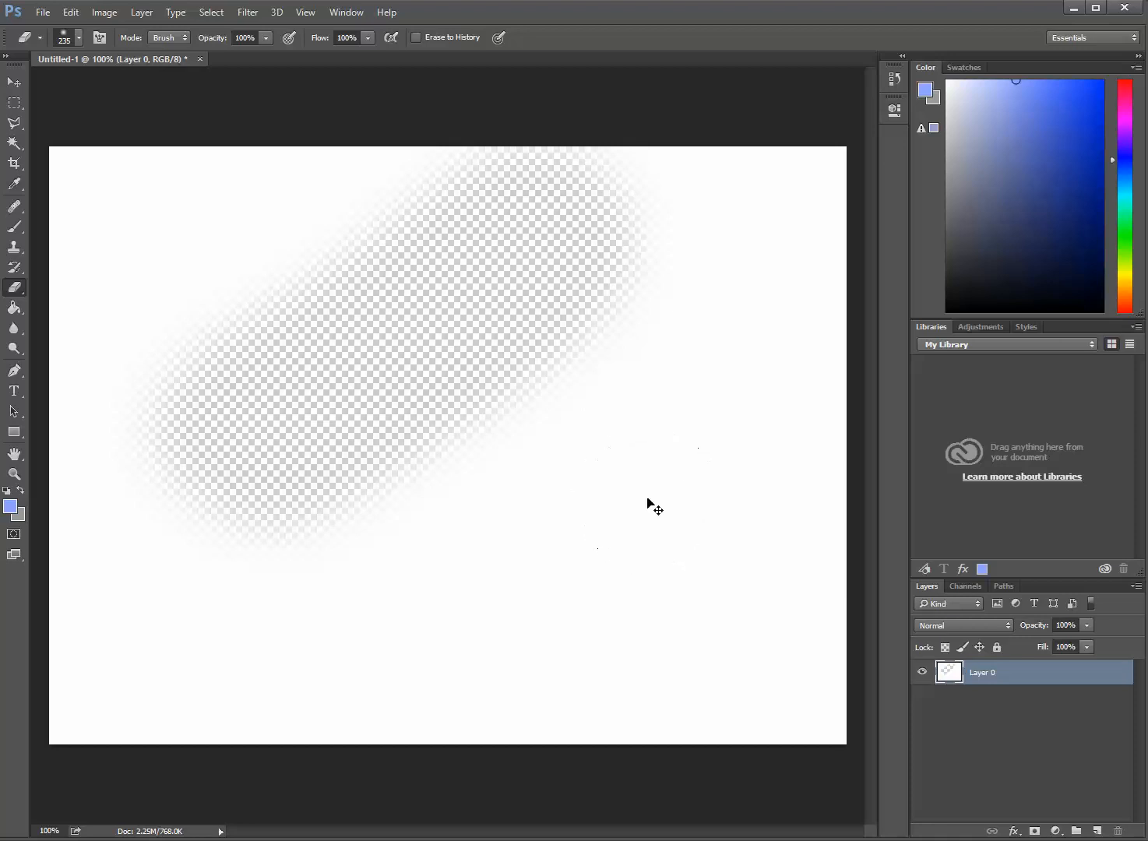
pyautogui.hotkey('ctrl', 'z')
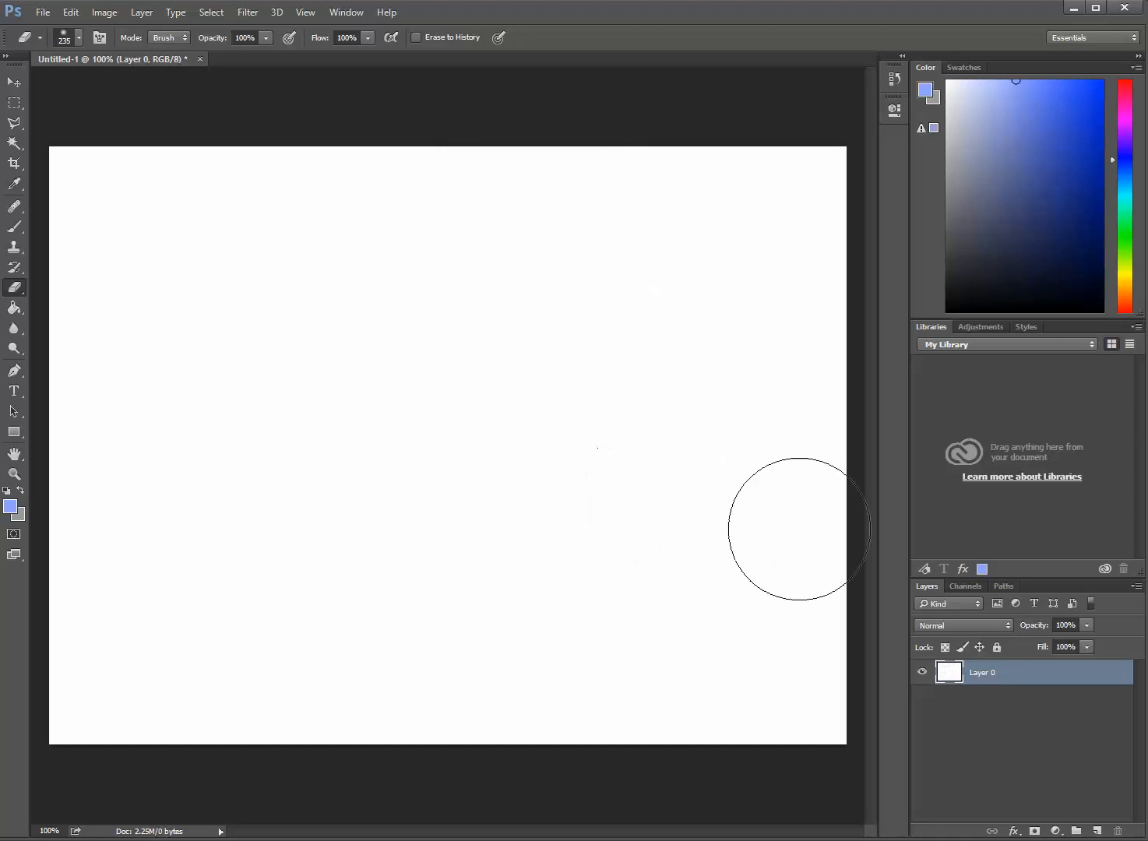
# Add a new layer above Layer 0 and name it Git230.
pyautogui.click(15, 81)
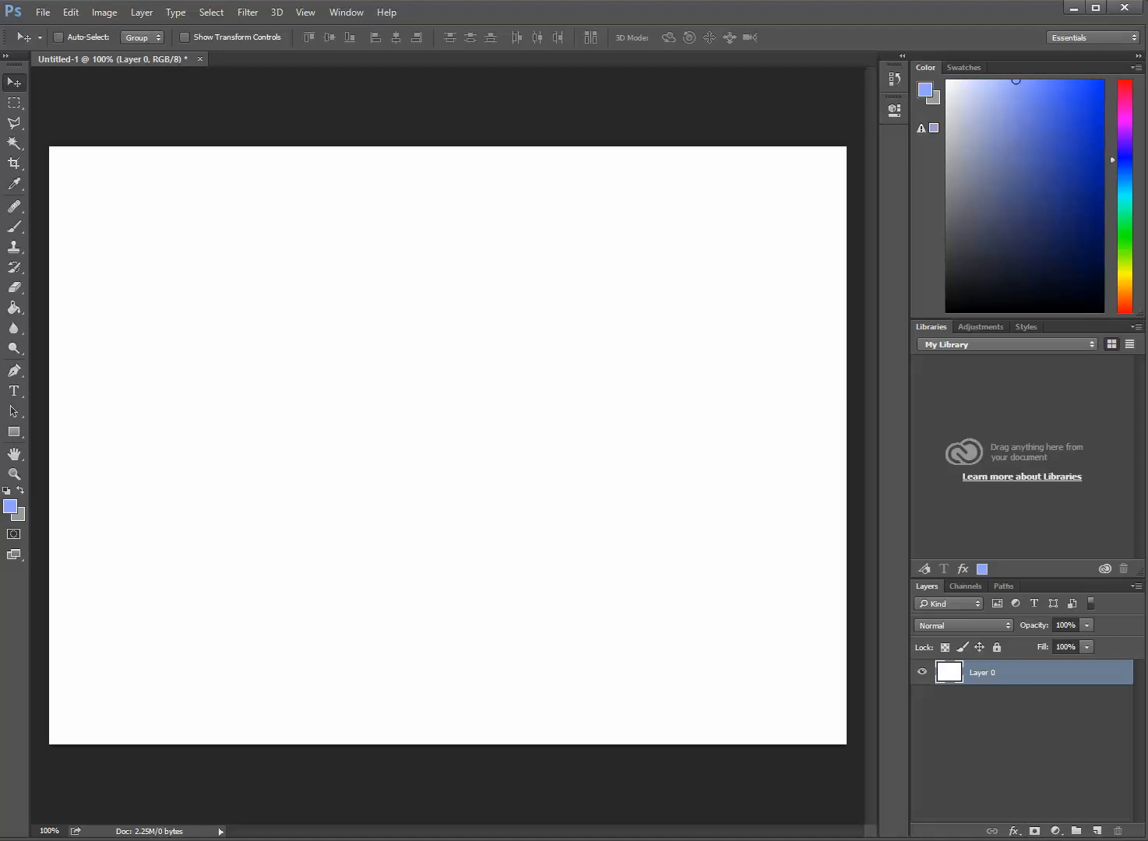
pyautogui.click(1096, 831)
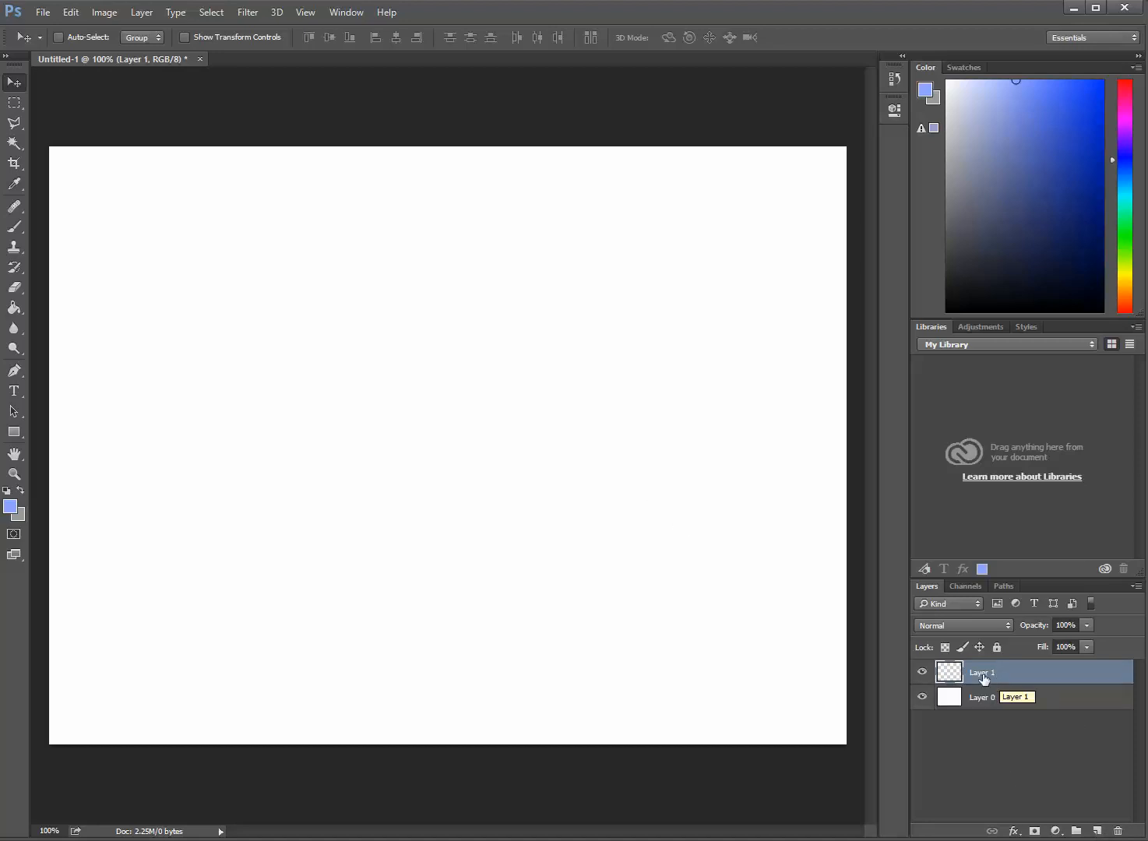
pyautogui.doubleClick(982, 673)
pyautogui.write('Git230')
pyautogui.press('Return')
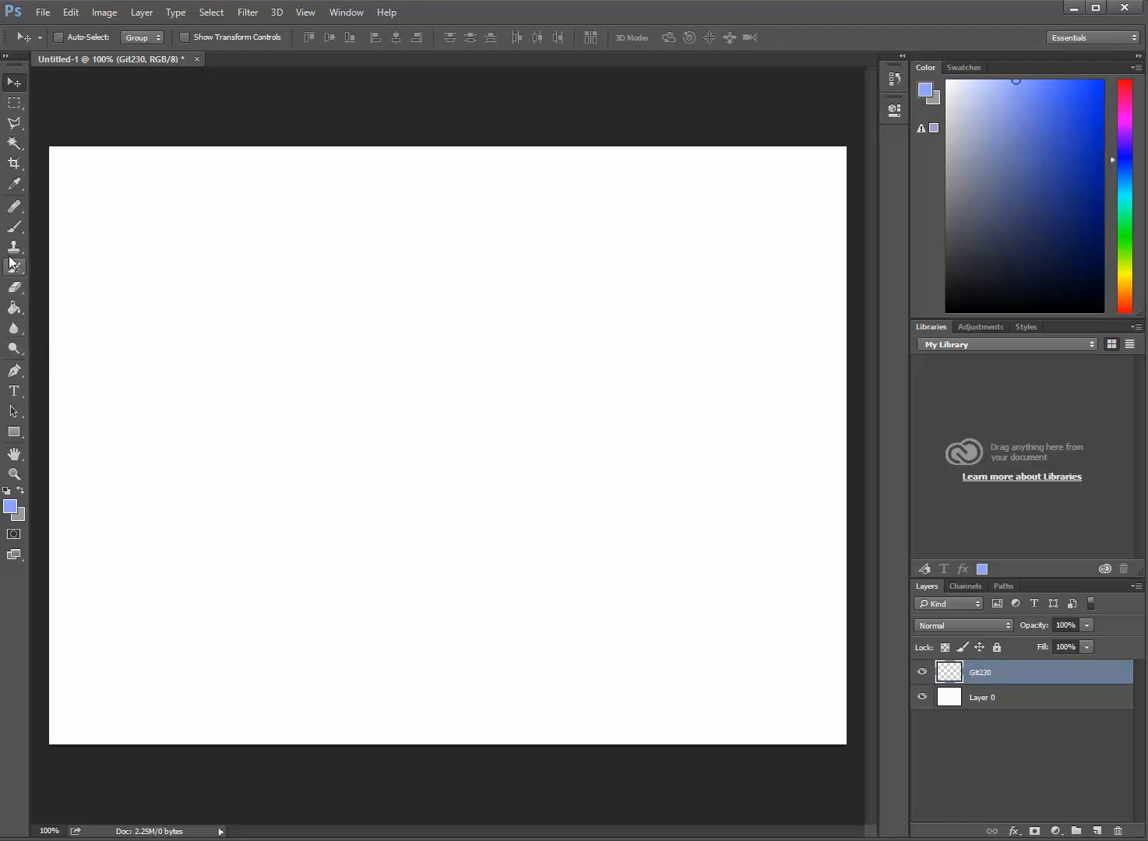
# Paint GiT with 230 beneath it in light blue on the Git230 layer, using the Brush tool.
pyautogui.click(14, 228)
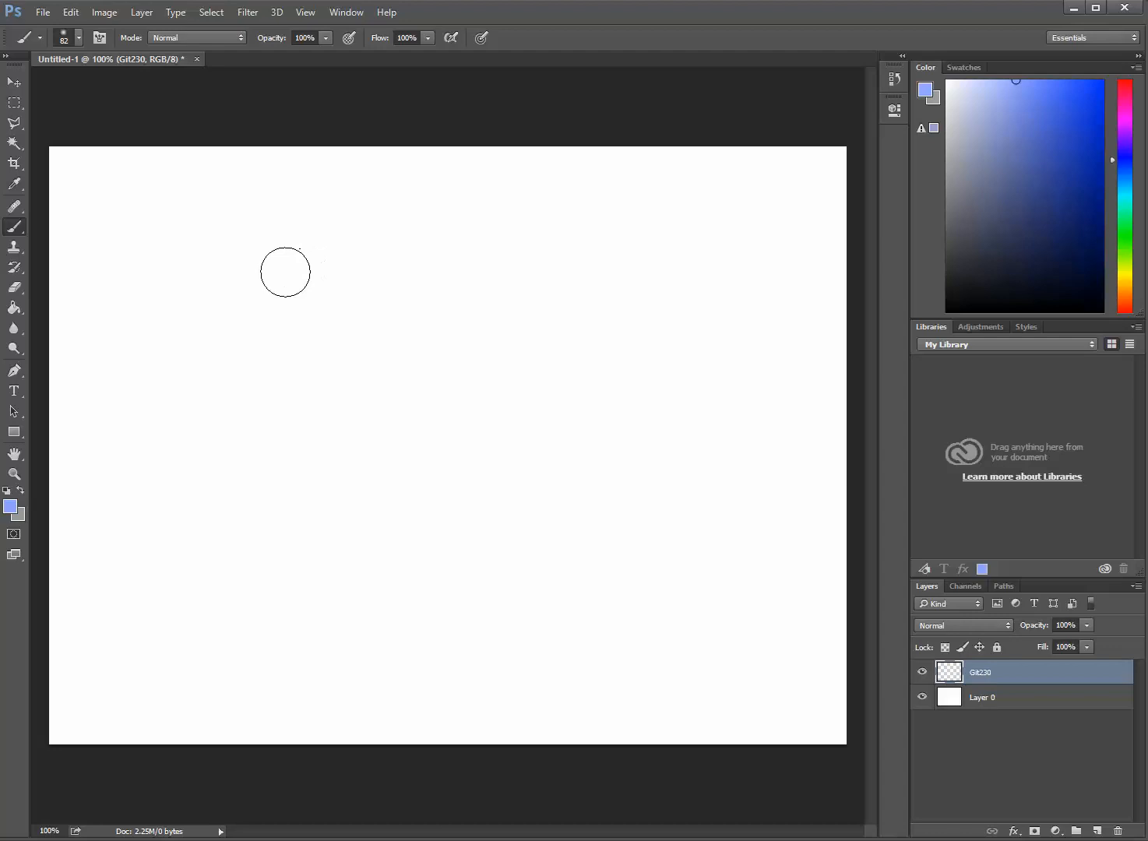
pyautogui.moveTo(311, 273)
pyautogui.mouseDown()
pyautogui.moveTo(236, 258)
pyautogui.moveTo(158, 300)
pyautogui.moveTo(147, 354)
pyautogui.moveTo(269, 428)
pyautogui.moveTo(257, 371)
pyautogui.moveTo(323, 359)
pyautogui.mouseUp()
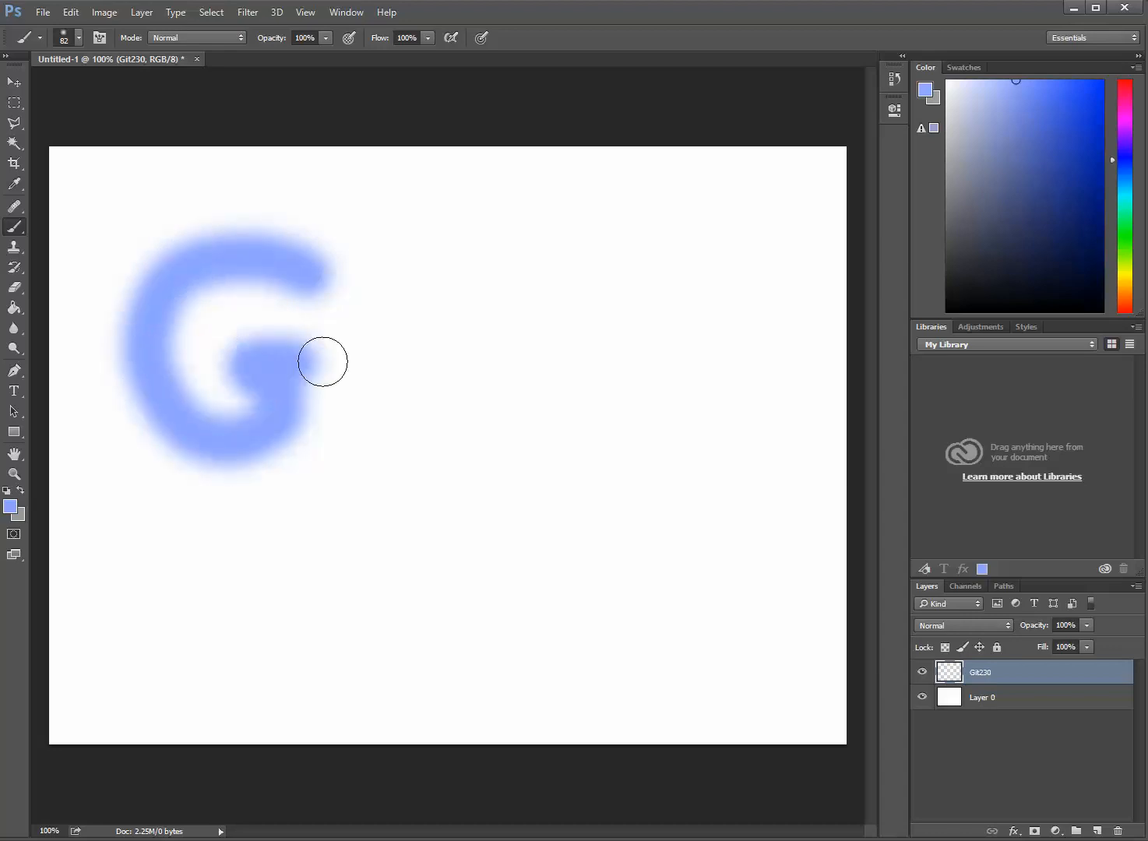
pyautogui.moveTo(412, 346); pyautogui.dragTo(401, 463)
pyautogui.click(393, 240)
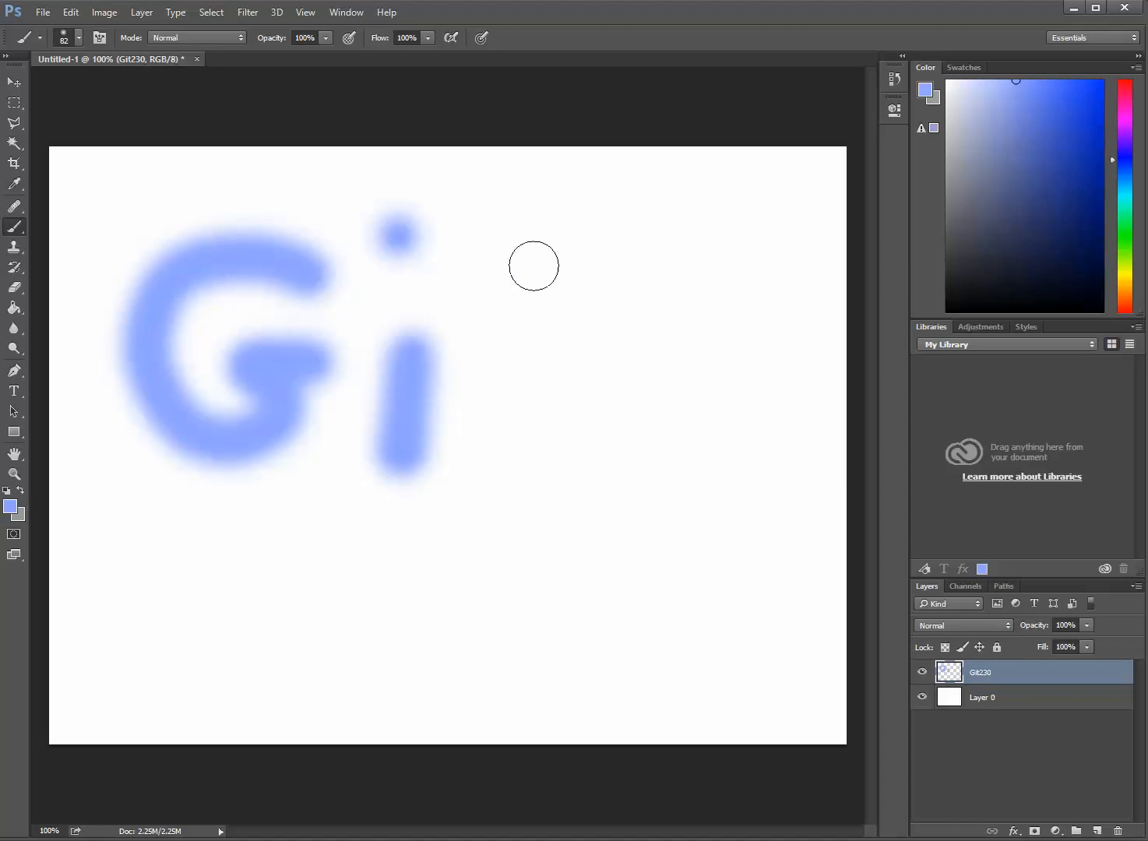
pyautogui.moveTo(560, 311)
pyautogui.mouseDown()
pyautogui.moveTo(568, 372)
pyautogui.moveTo(572, 464)
pyautogui.mouseUp()
pyautogui.moveTo(461, 305); pyautogui.dragTo(683, 267)
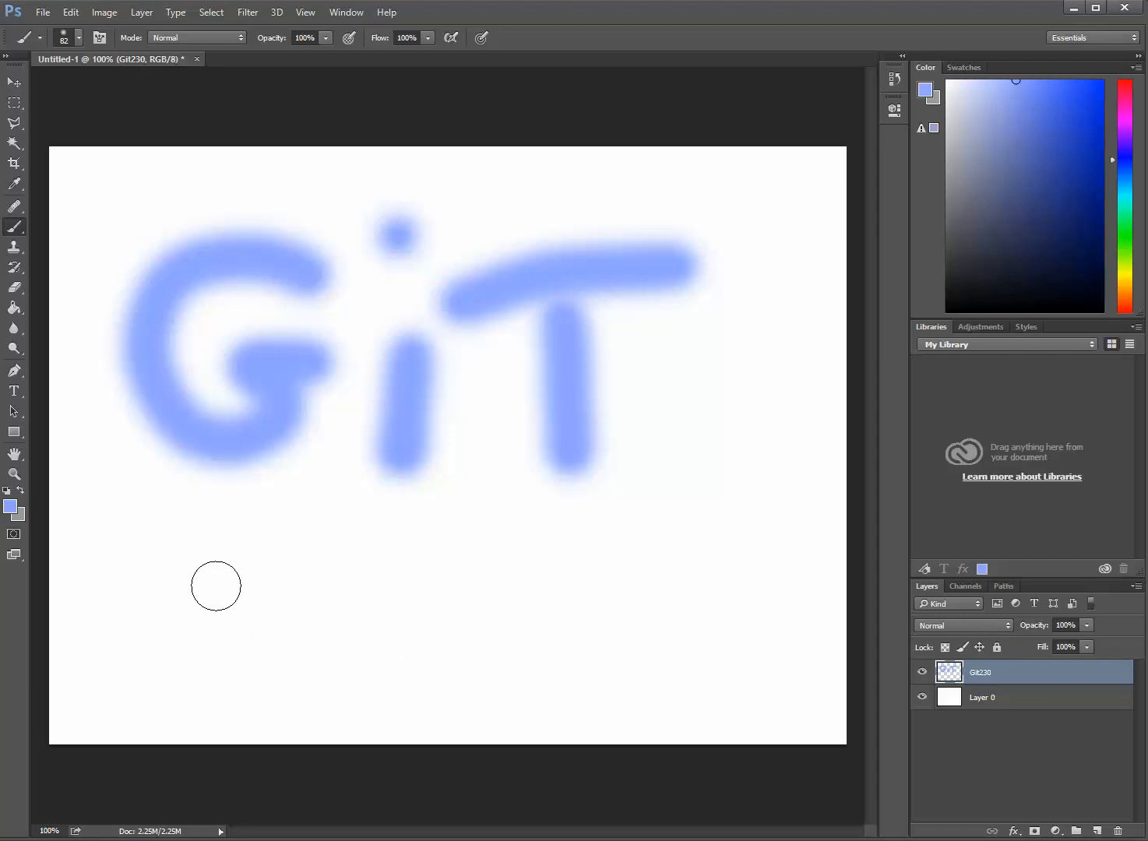
pyautogui.moveTo(180, 554)
pyautogui.mouseDown()
pyautogui.moveTo(246, 550)
pyautogui.moveTo(233, 656)
pyautogui.moveTo(308, 655)
pyautogui.mouseUp()
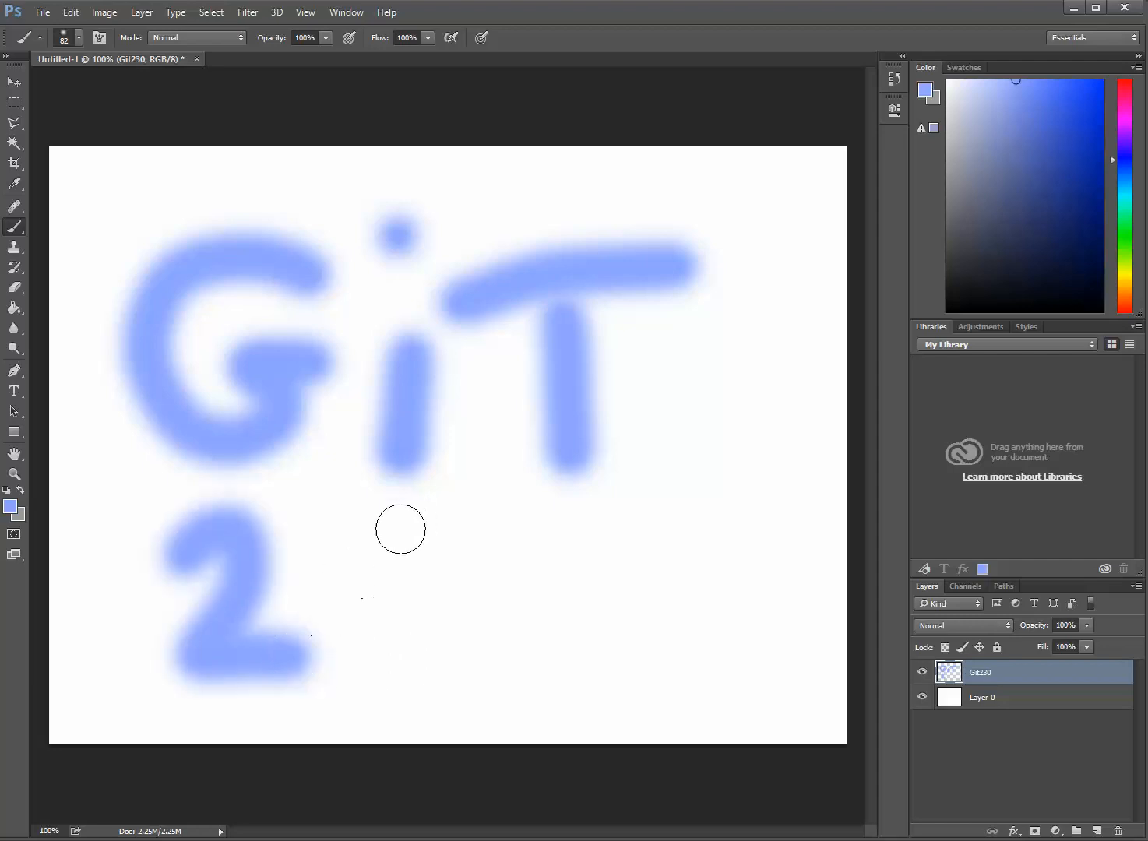
pyautogui.moveTo(372, 537)
pyautogui.mouseDown()
pyautogui.moveTo(433, 560)
pyautogui.moveTo(395, 681)
pyautogui.mouseUp()
pyautogui.moveTo(577, 584)
pyautogui.mouseDown()
pyautogui.moveTo(717, 608)
pyautogui.moveTo(670, 554)
pyautogui.moveTo(579, 572)
pyautogui.mouseUp()
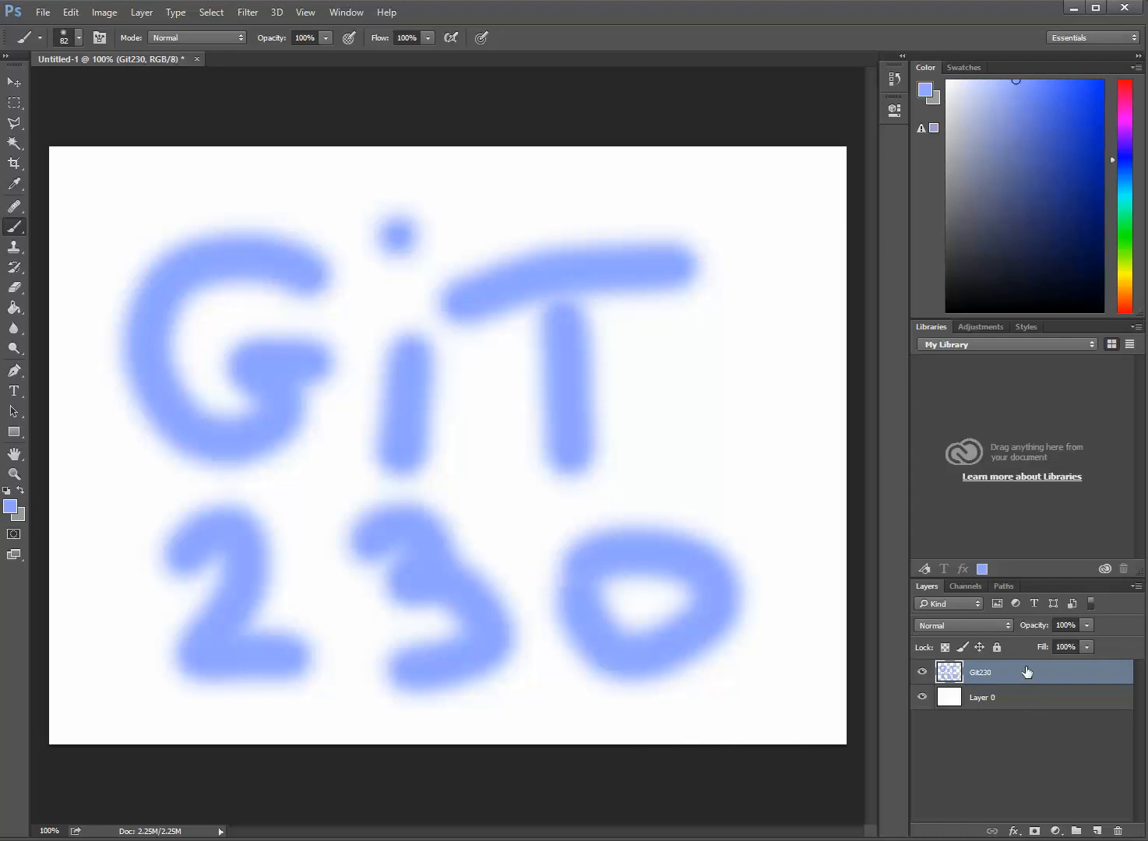
# Add a new layer above Git230 and set the foreground colour to pure red (ff0000).
pyautogui.click(1098, 830)
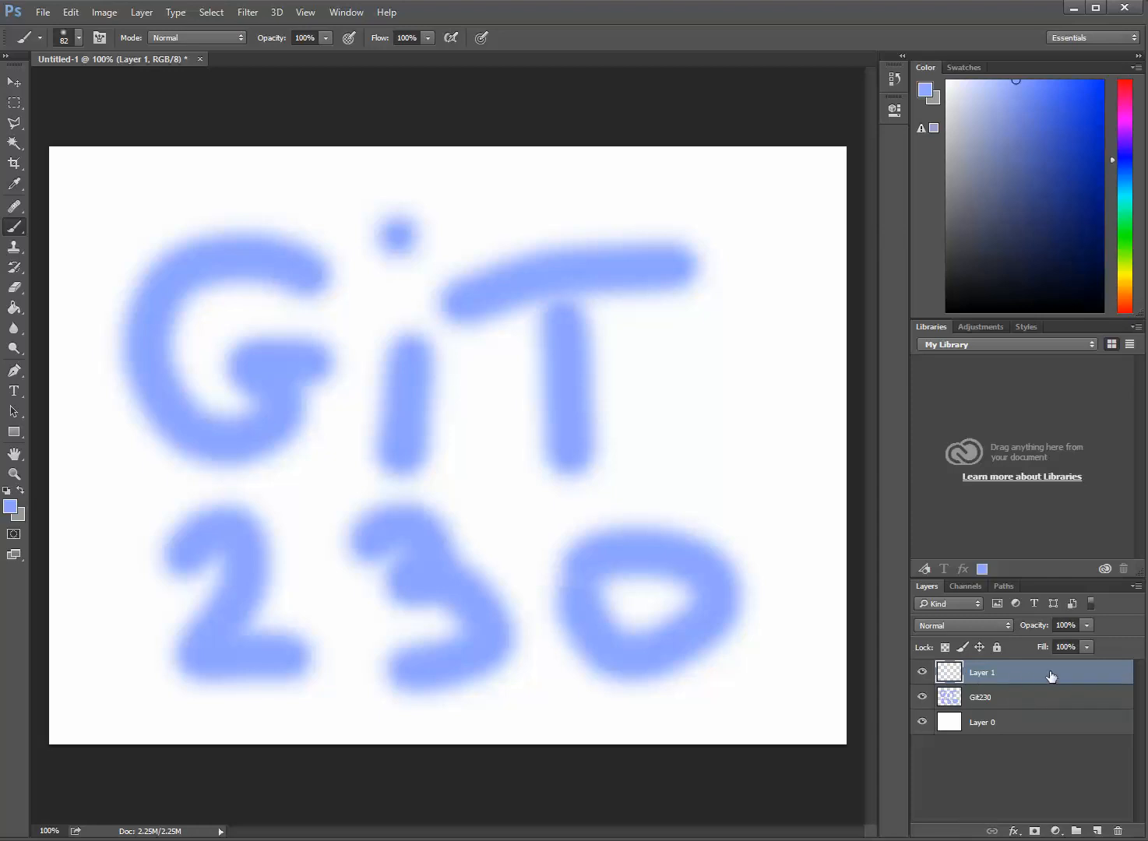
pyautogui.click(10, 507)
pyautogui.moveTo(1010, 464); pyautogui.dragTo(1010, 509)
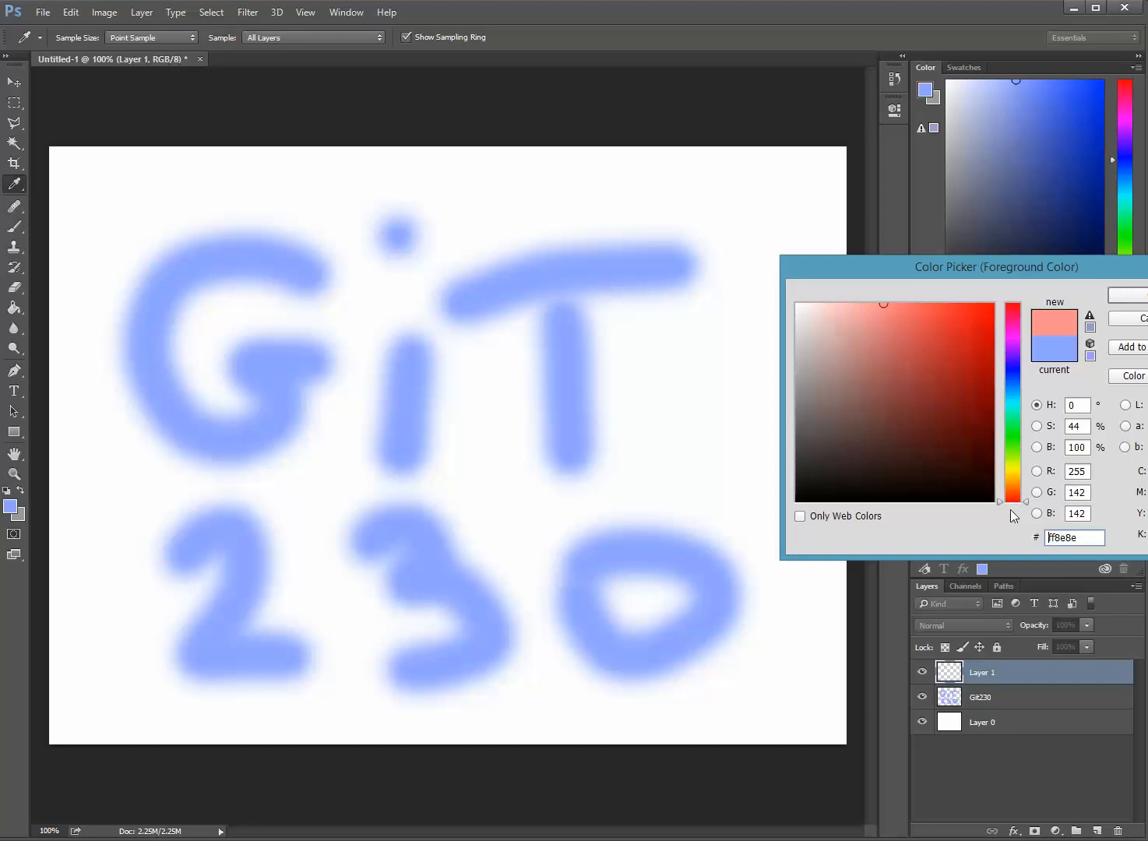
pyautogui.moveTo(971, 372); pyautogui.dragTo(993, 294)
pyautogui.click(1128, 293)
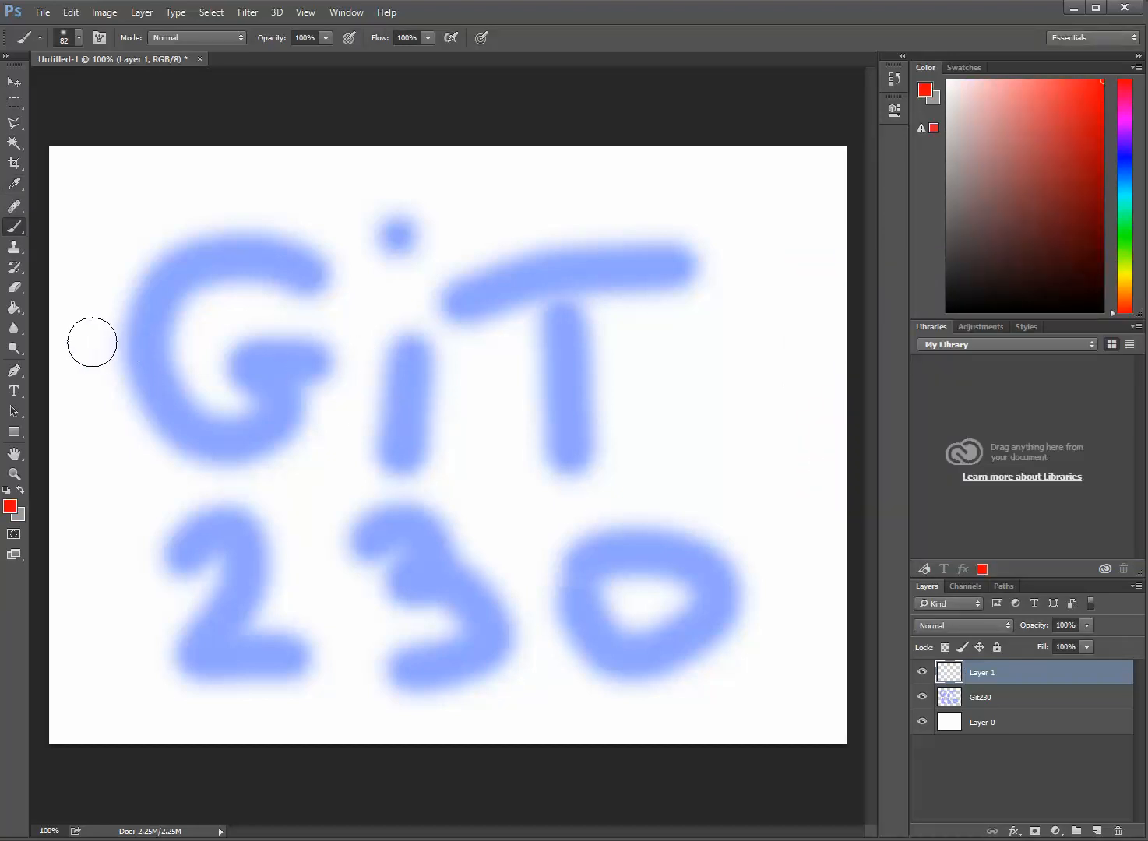
# Paint one roughly horizontal red bar across the GiT lettering and another across 230 on the new layer.
pyautogui.moveTo(87, 338); pyautogui.dragTo(702, 321)
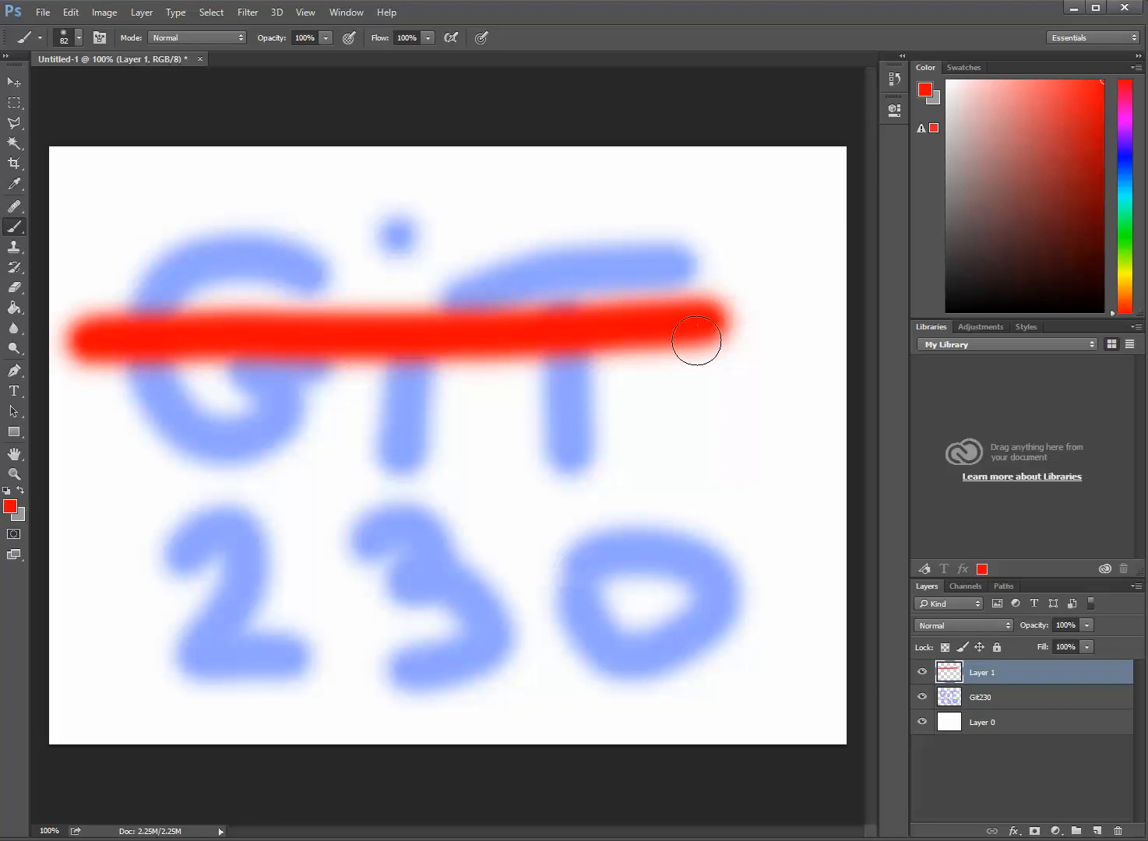
pyautogui.moveTo(138, 610); pyautogui.dragTo(294, 605)
pyautogui.moveTo(725, 569); pyautogui.dragTo(758, 560)
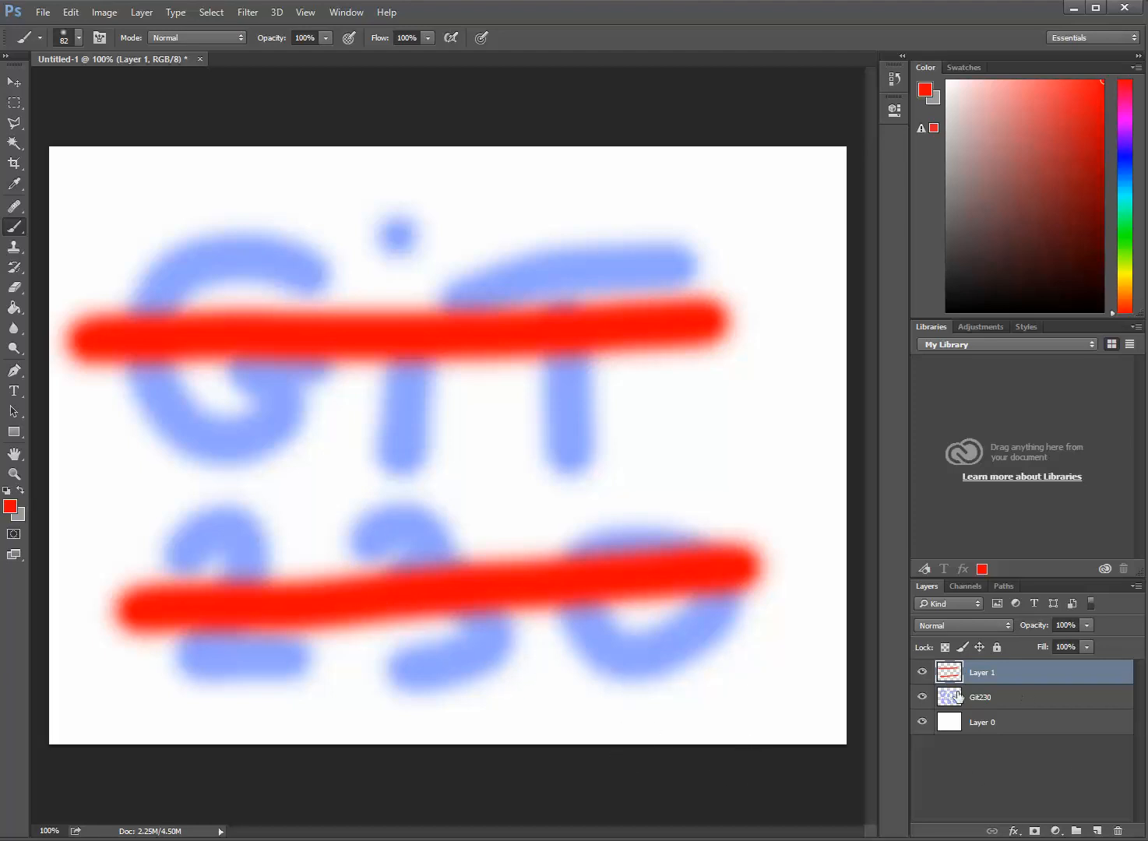
# Rename the layer holding the red strokes as bars.
pyautogui.doubleClick(984, 674)
pyautogui.write('bars')
pyautogui.press('Return')
# Move the bars layer beneath Git230 and back on top, and try lowering its opacity.
pyautogui.moveTo(977, 674); pyautogui.dragTo(977, 708)
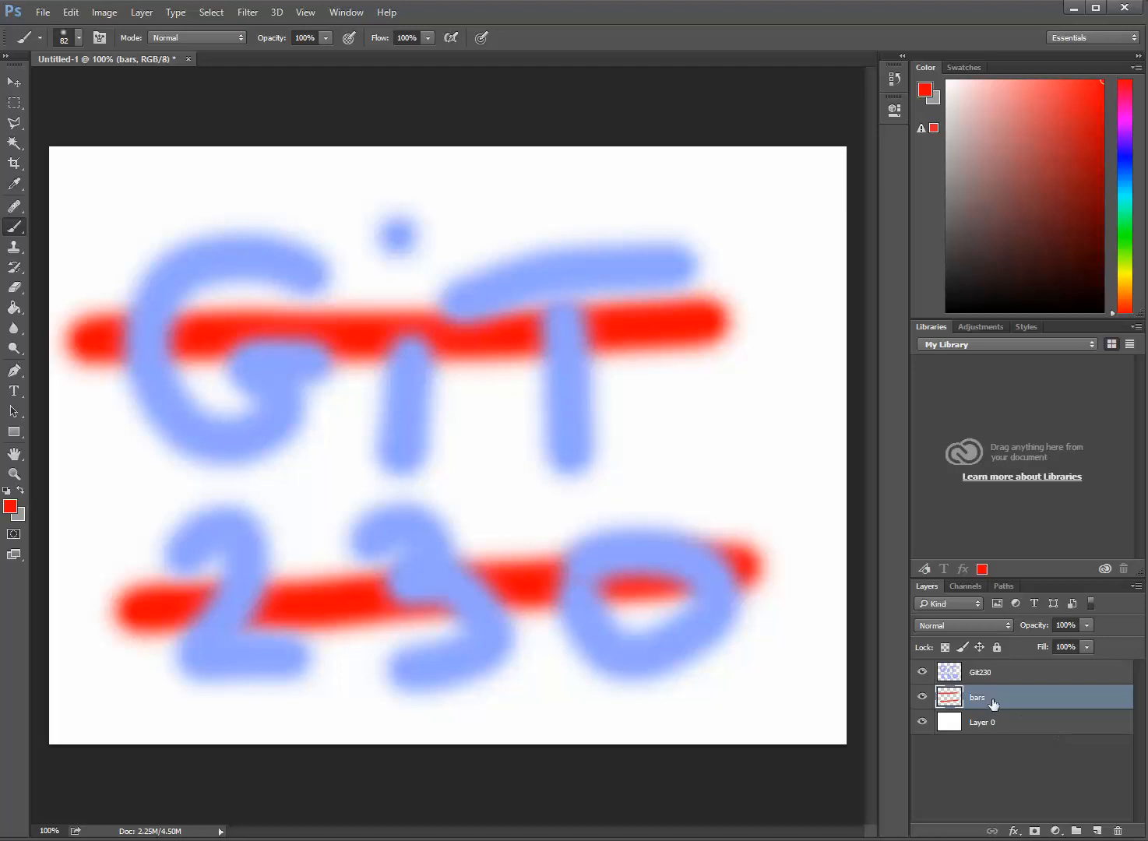
pyautogui.moveTo(996, 699); pyautogui.dragTo(991, 670)
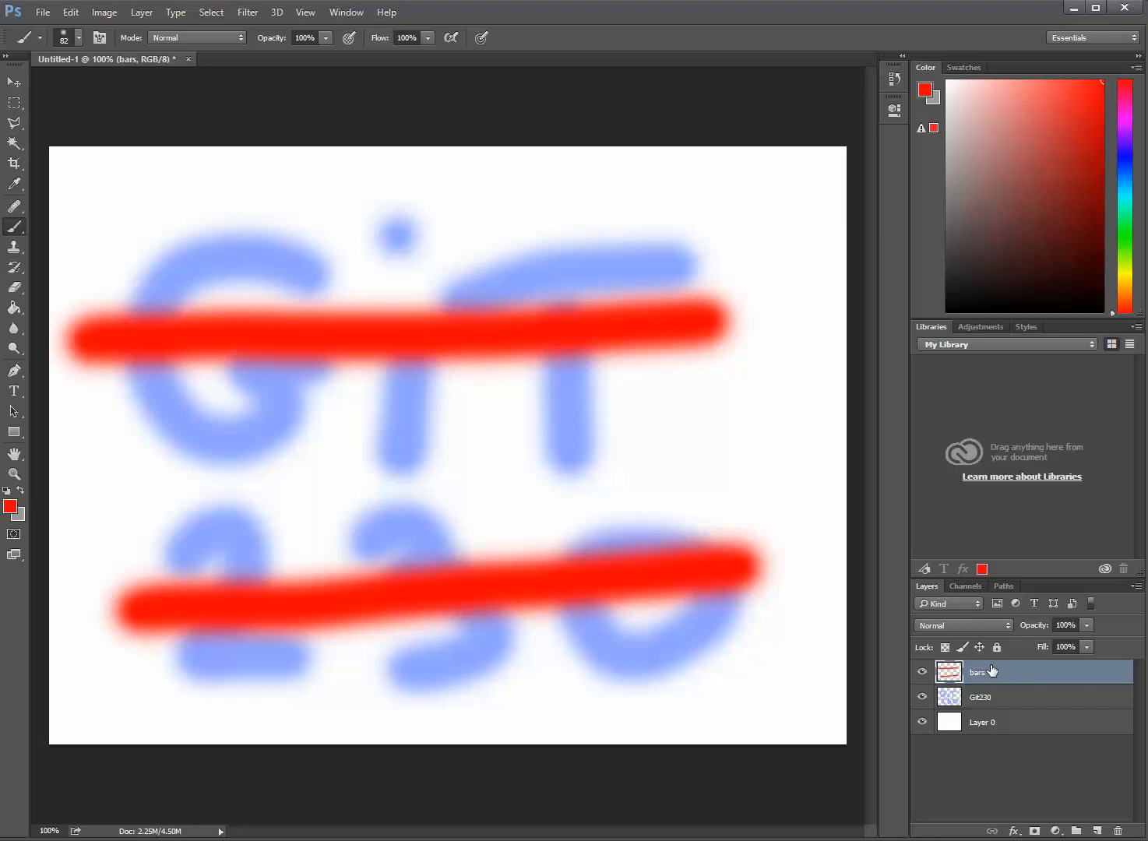
pyautogui.click(1085, 626)
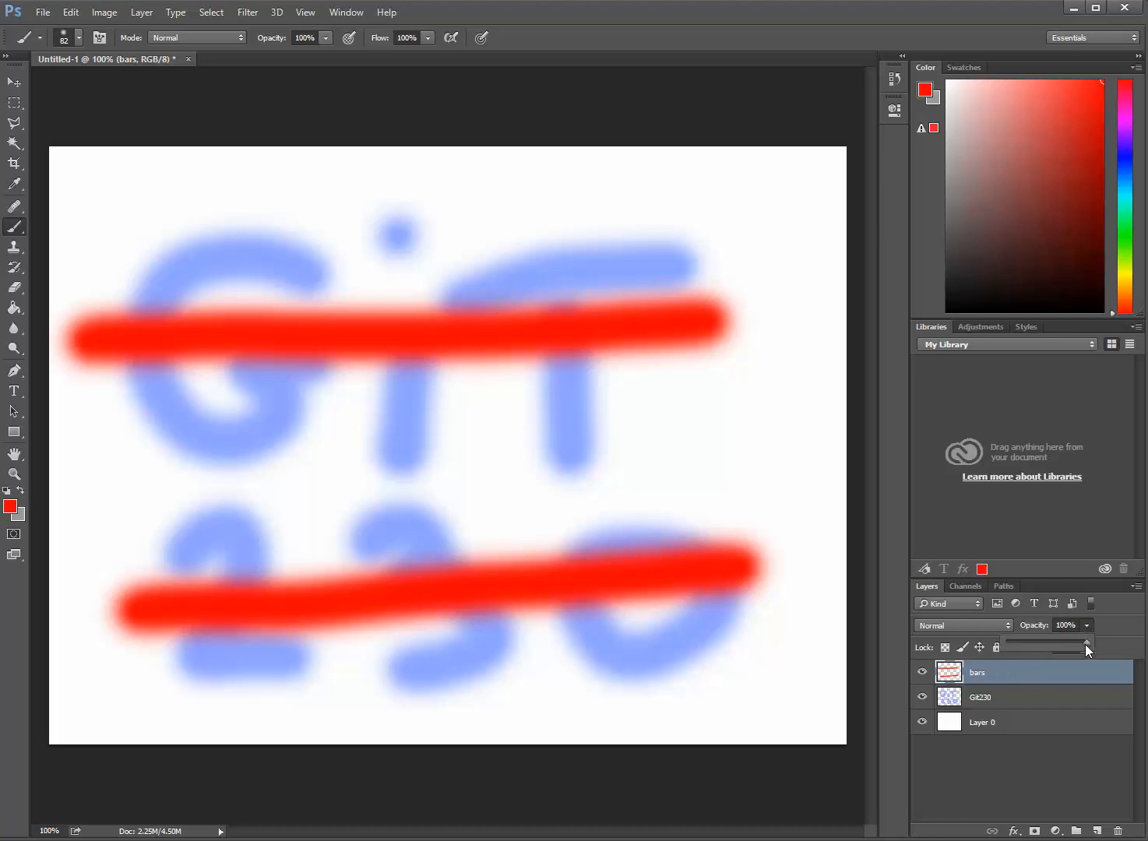
pyautogui.moveTo(1048, 644); pyautogui.dragTo(1029, 644)
# Try blend modes from Multiply through Difference on the bars layer, and set its mode back to Normal.
pyautogui.click(1007, 625)
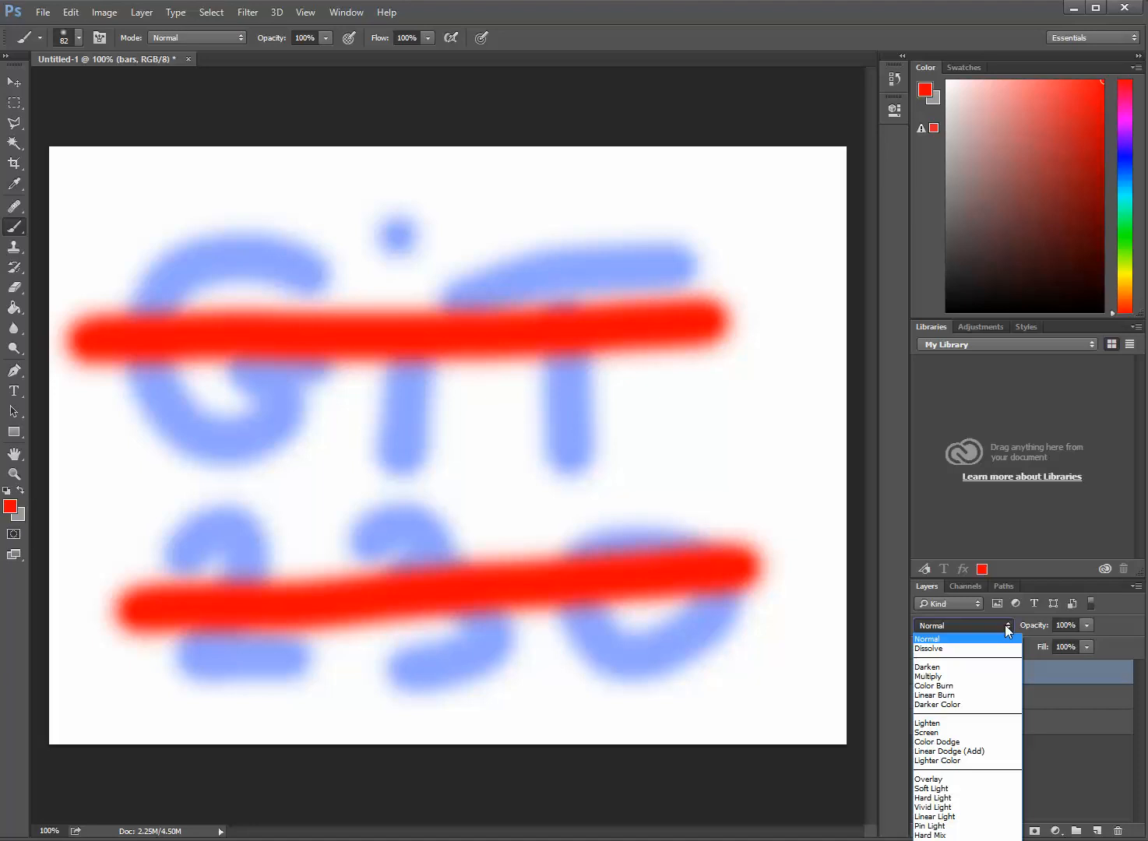
pyautogui.click(978, 676)
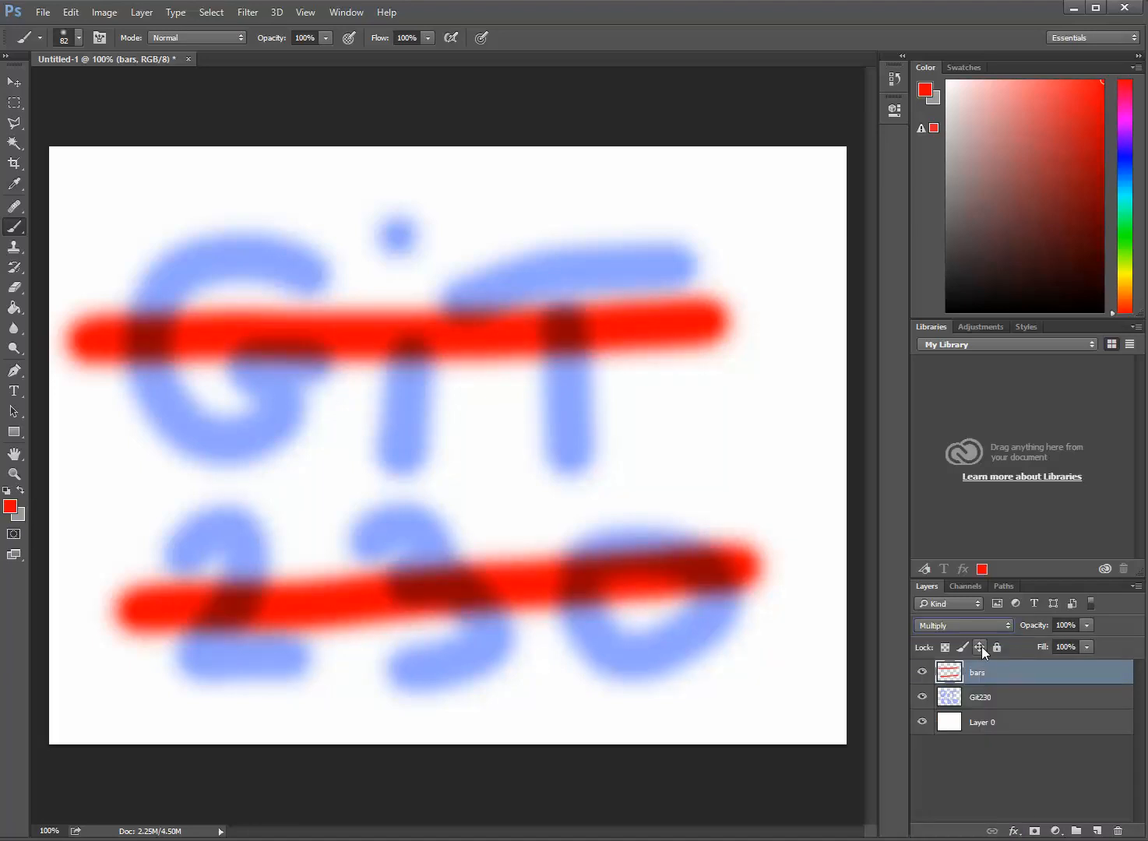
pyautogui.click(988, 627)
pyautogui.click(988, 627)
pyautogui.press('Down')
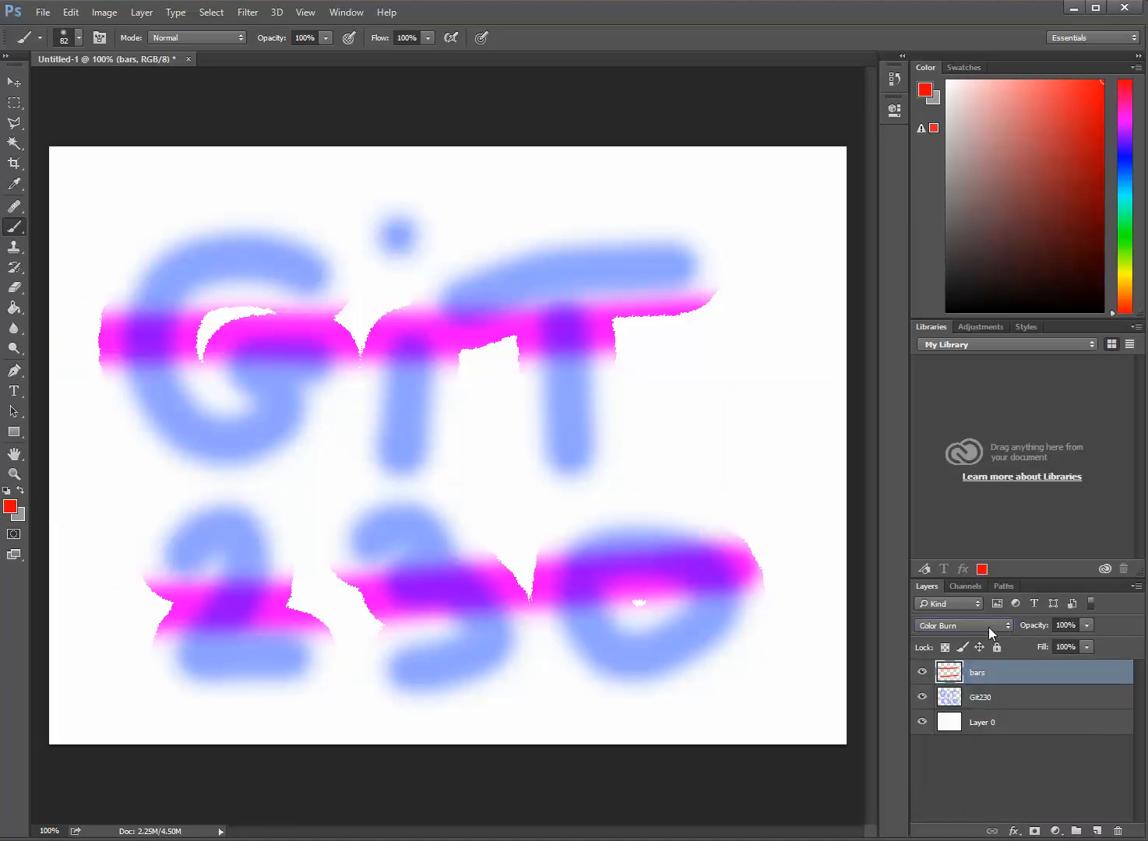
pyautogui.press('Down')
pyautogui.press('Down')
pyautogui.press('Down')
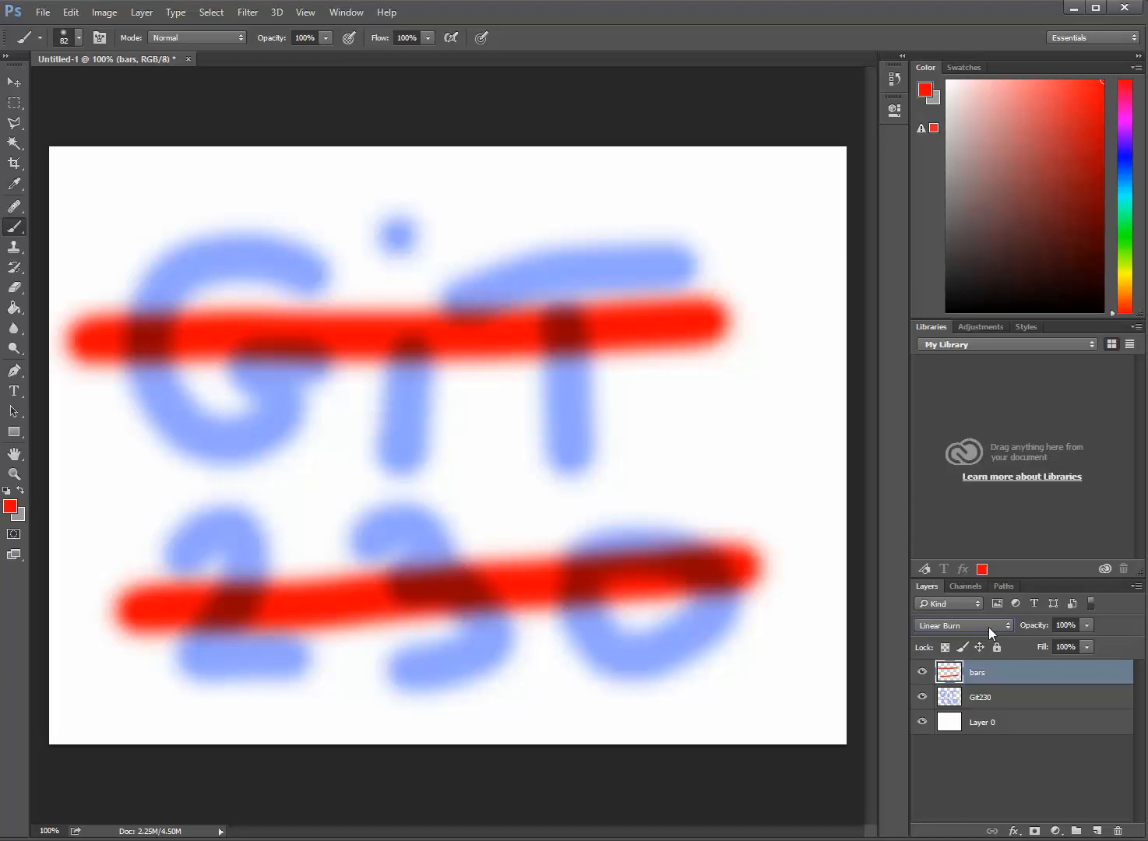
pyautogui.press('Down')
pyautogui.press('Down')
pyautogui.press('Down')
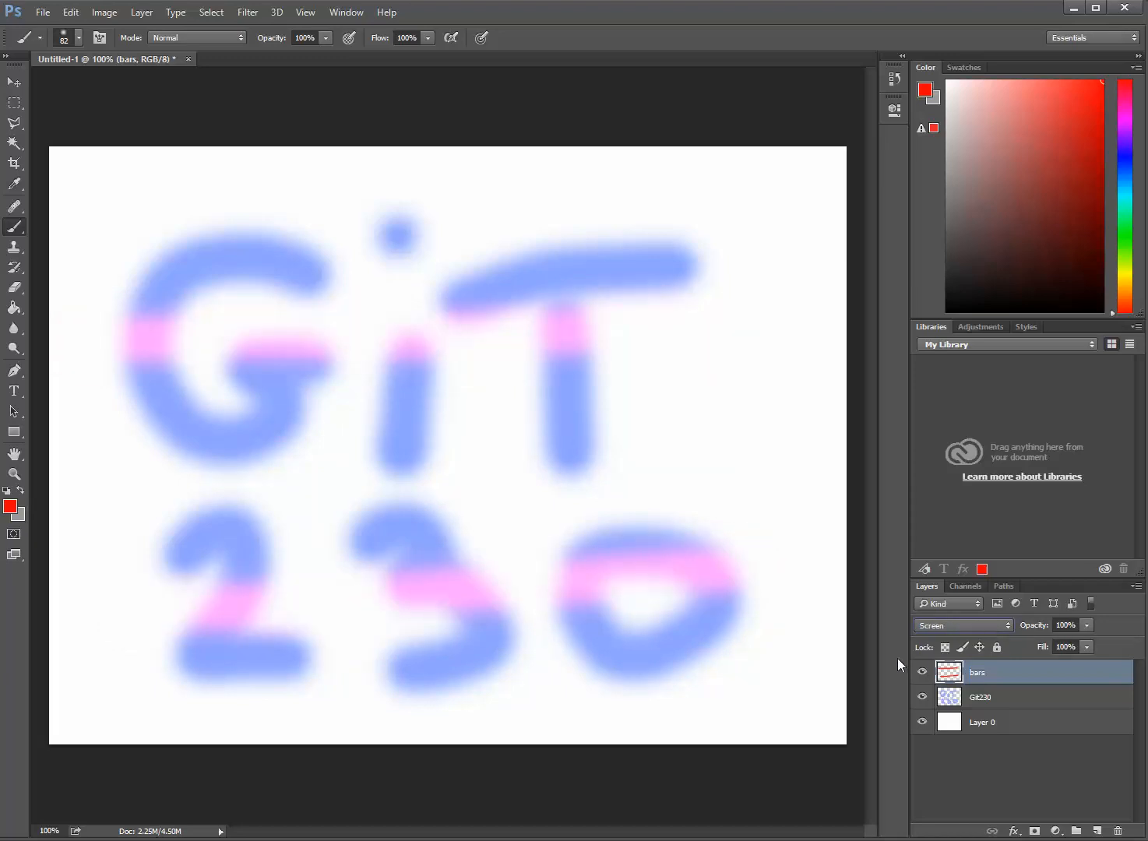
pyautogui.press('Down')
pyautogui.press('Down')
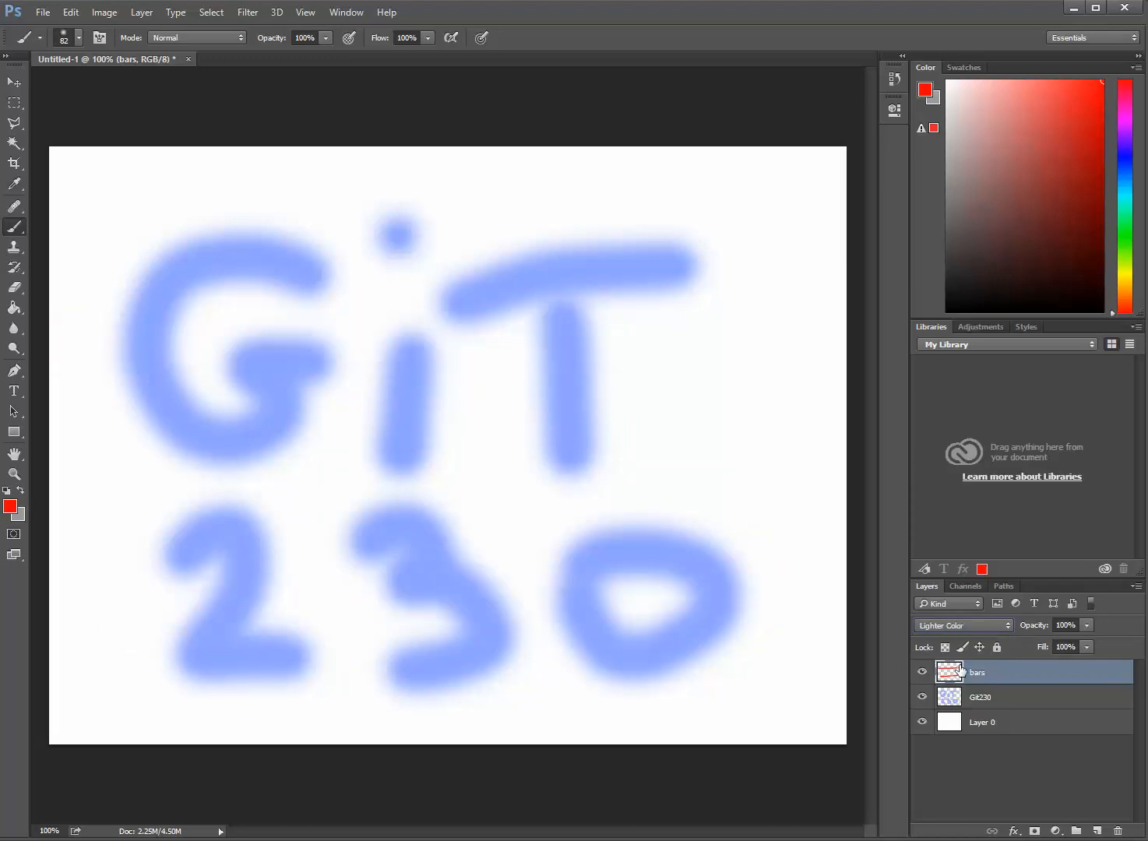
pyautogui.press('Down')
pyautogui.press('Down')
pyautogui.press('Down')
pyautogui.press('Down')
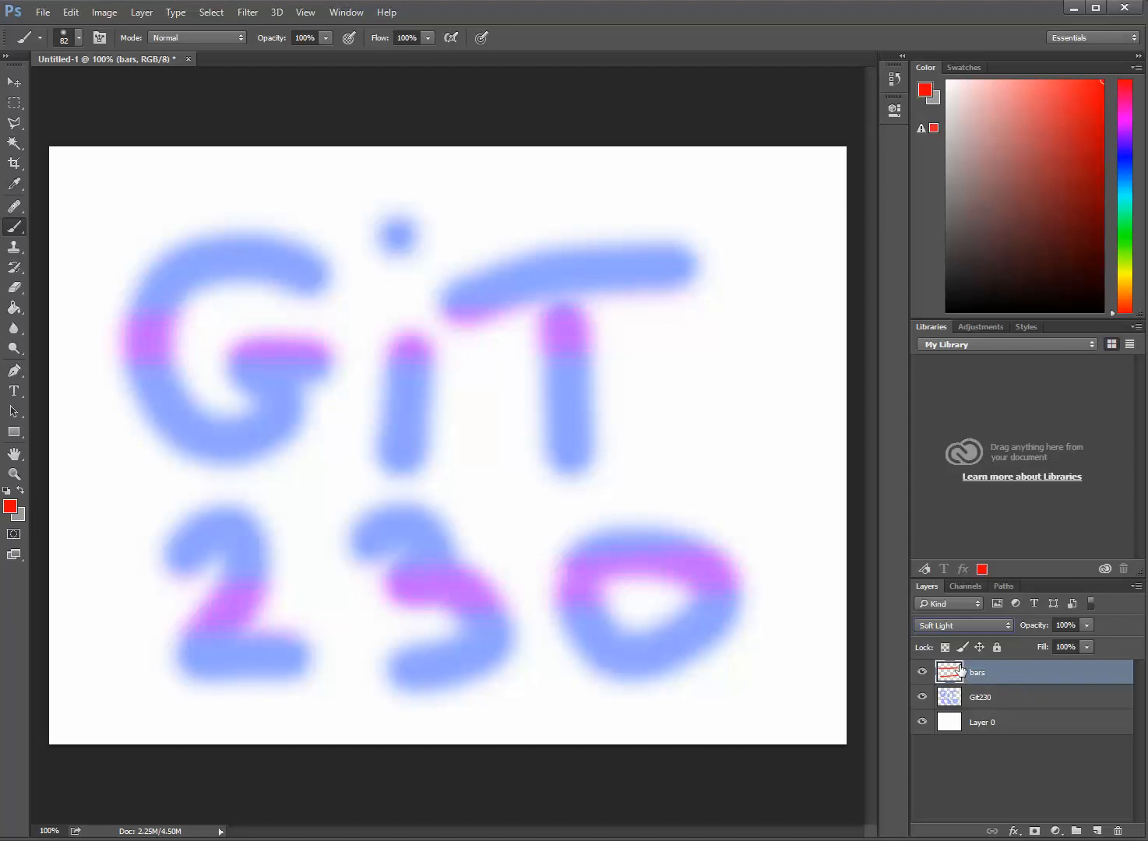
pyautogui.press('Down')
pyautogui.press('Down')
pyautogui.press('Down')
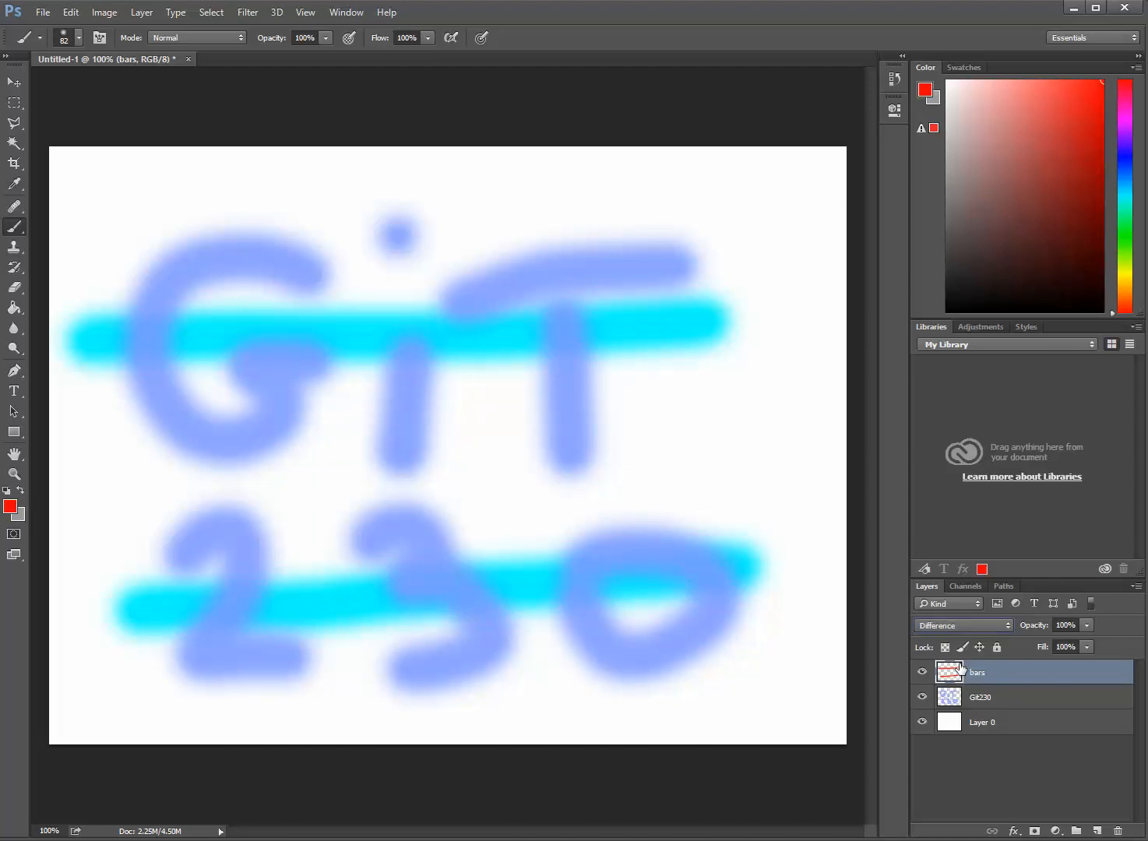
pyautogui.click(977, 626)
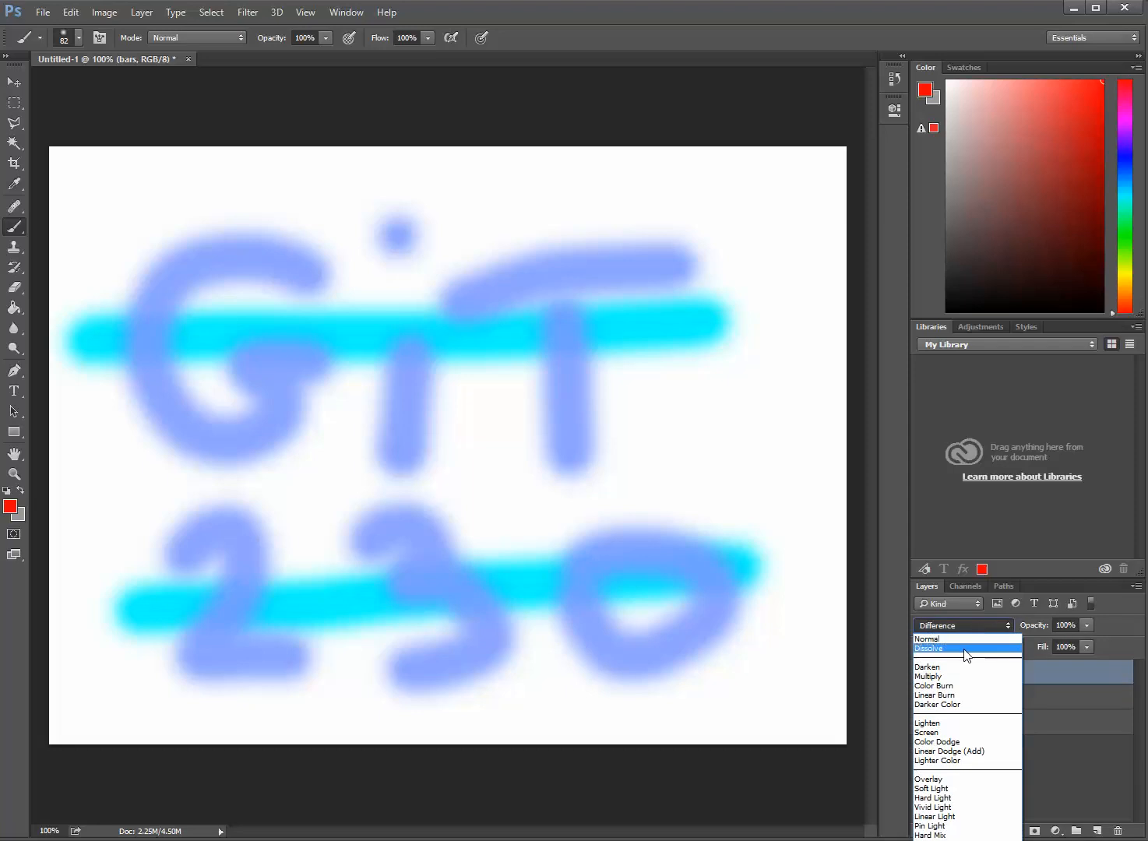
pyautogui.click(965, 642)
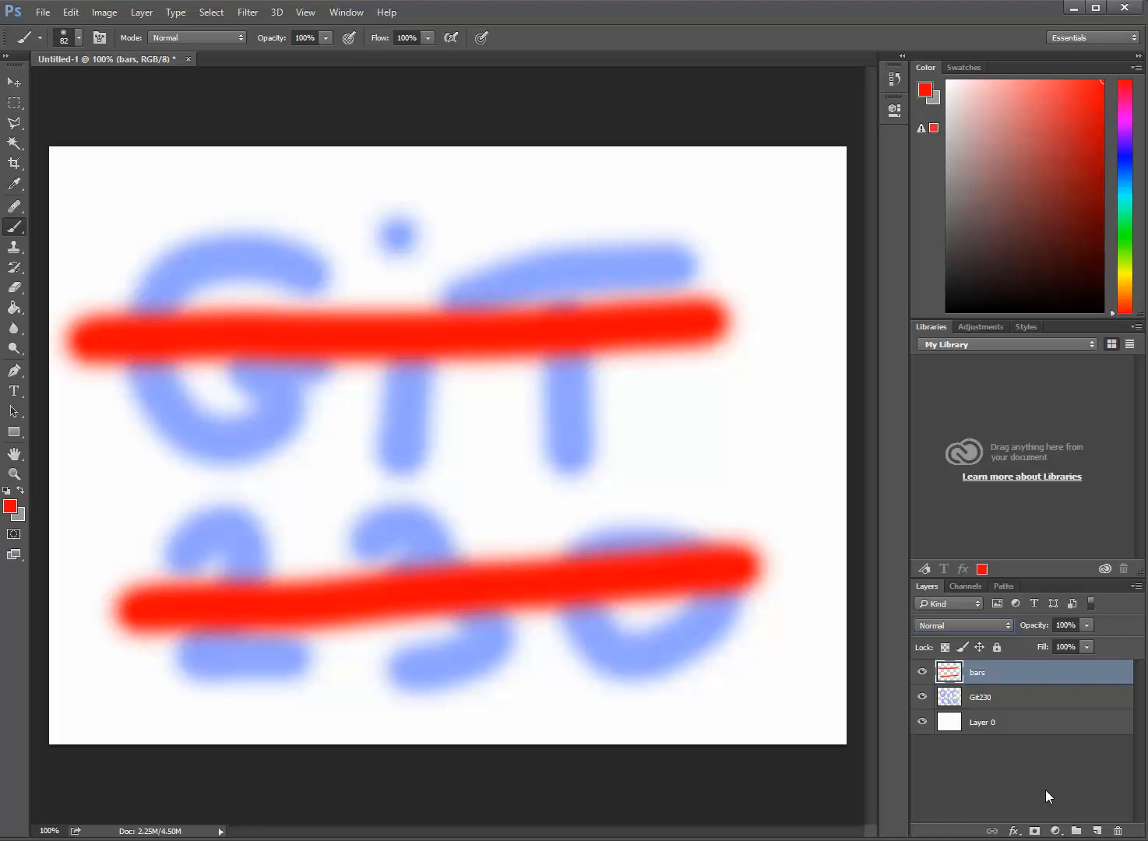
# Create a new layer group above the bars layer and name it Git.
pyautogui.click(1076, 831)
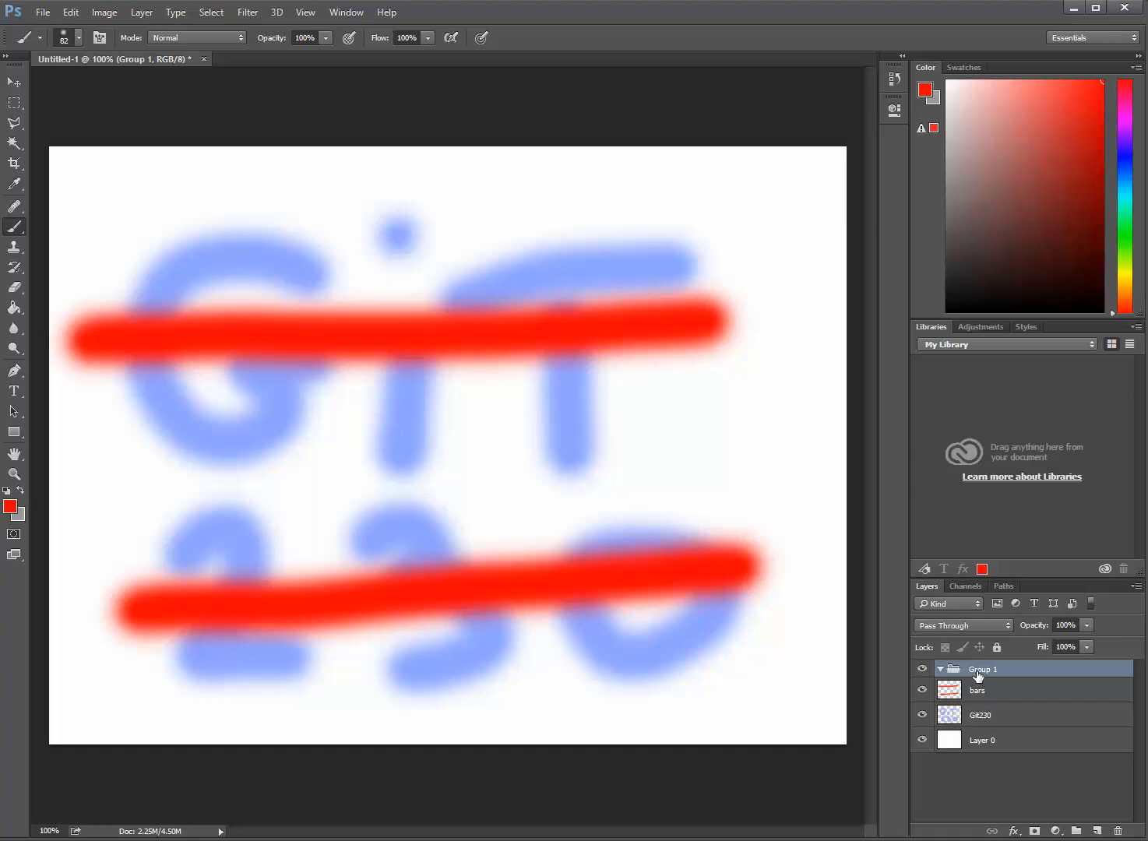
pyautogui.doubleClick(979, 672)
pyautogui.write('Git')
pyautogui.press('Return')
# Move the Git230 and bars layers into the Git group, keeping bars above Git230, and collapse the group.
pyautogui.click(1021, 715)
pyautogui.moveTo(981, 719); pyautogui.dragTo(973, 682)
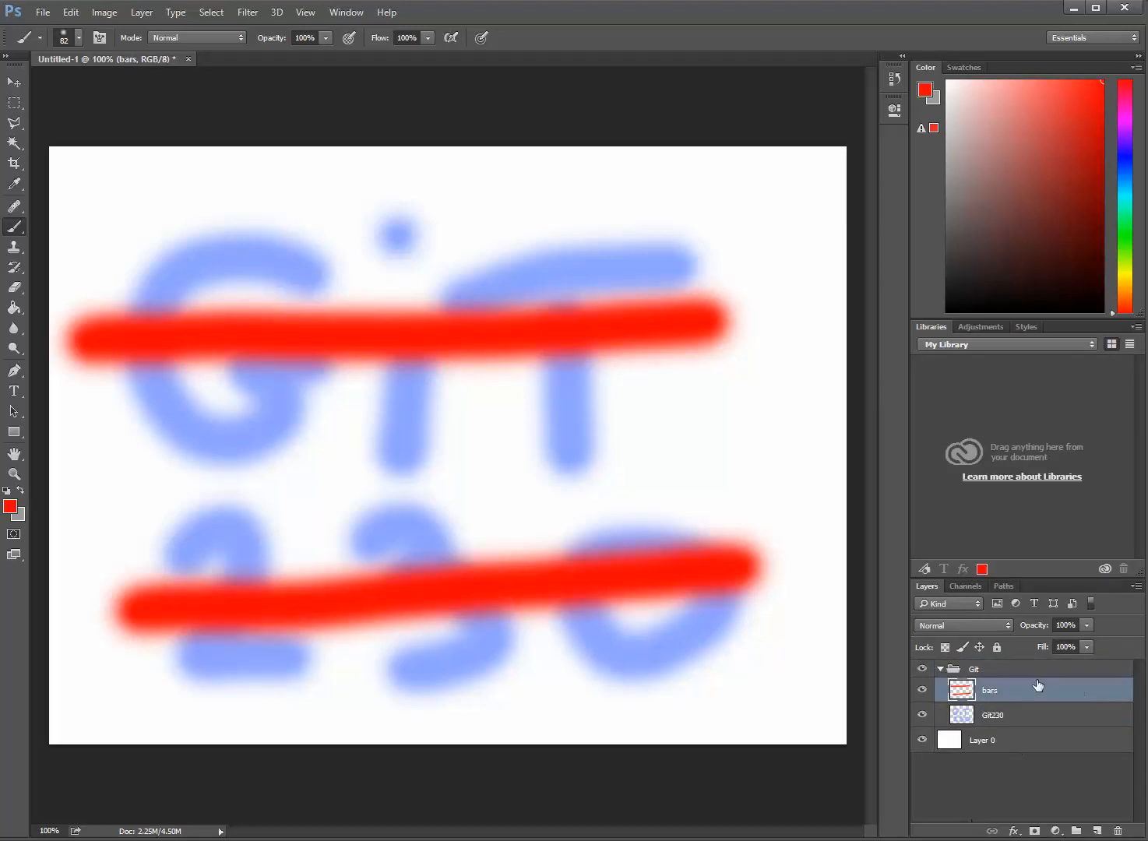
pyautogui.moveTo(1003, 694)
pyautogui.mouseDown()
pyautogui.moveTo(990, 718)
pyautogui.moveTo(988, 694)
pyautogui.mouseUp()
pyautogui.click(940, 669)
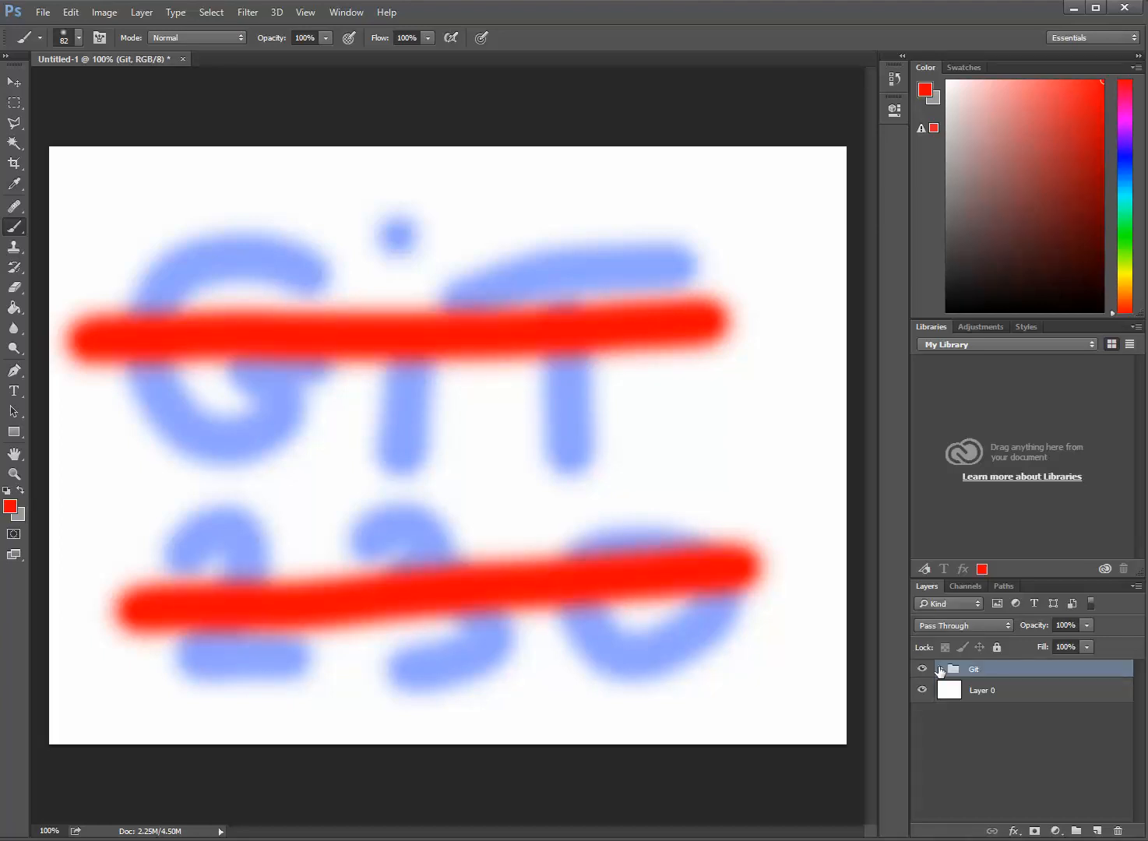
pyautogui.click(941, 669)
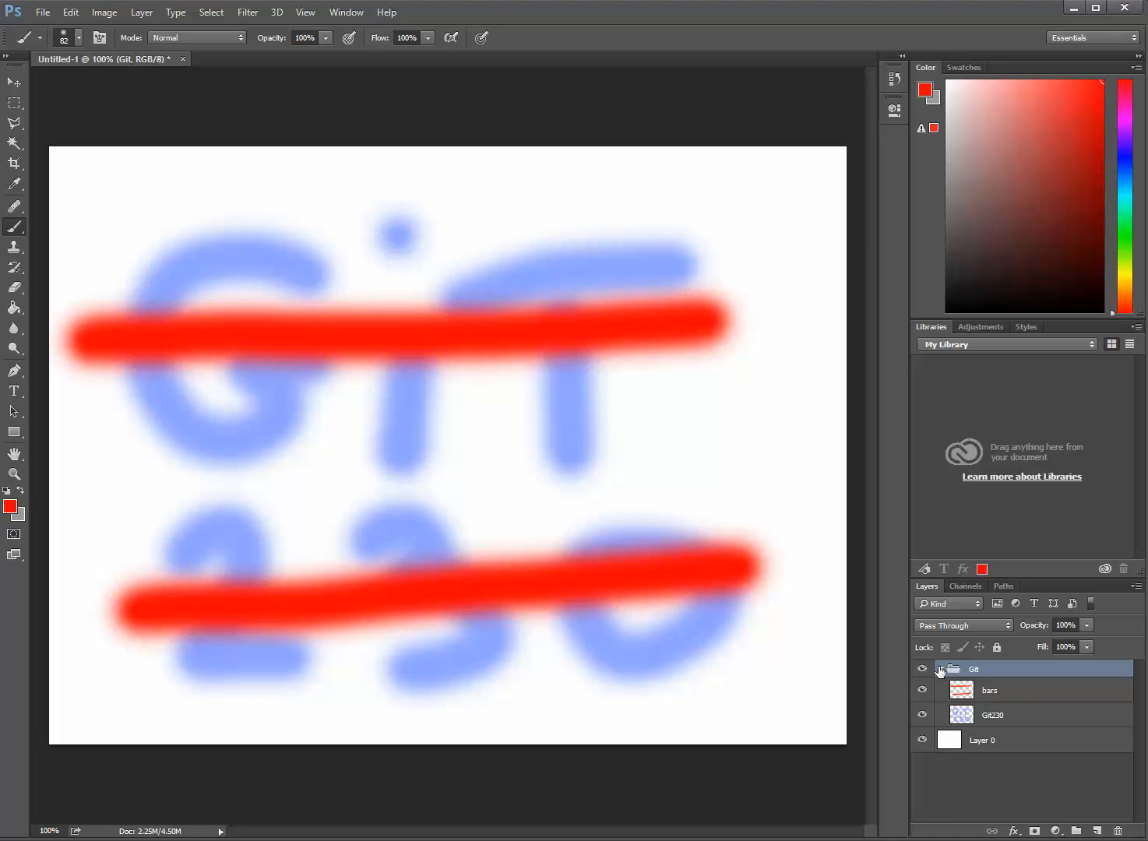
pyautogui.click(940, 669)
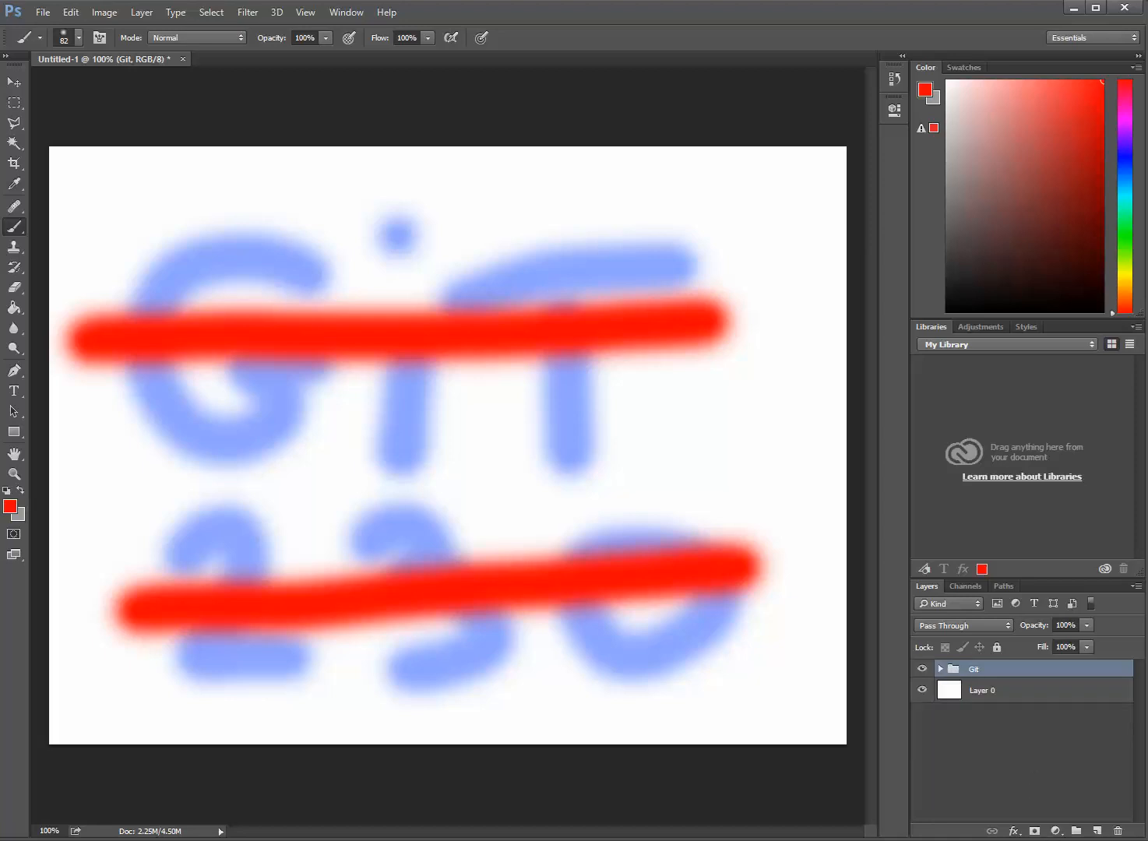
# Add a new layer above the Git group and name it Test.
pyautogui.click(1096, 832)
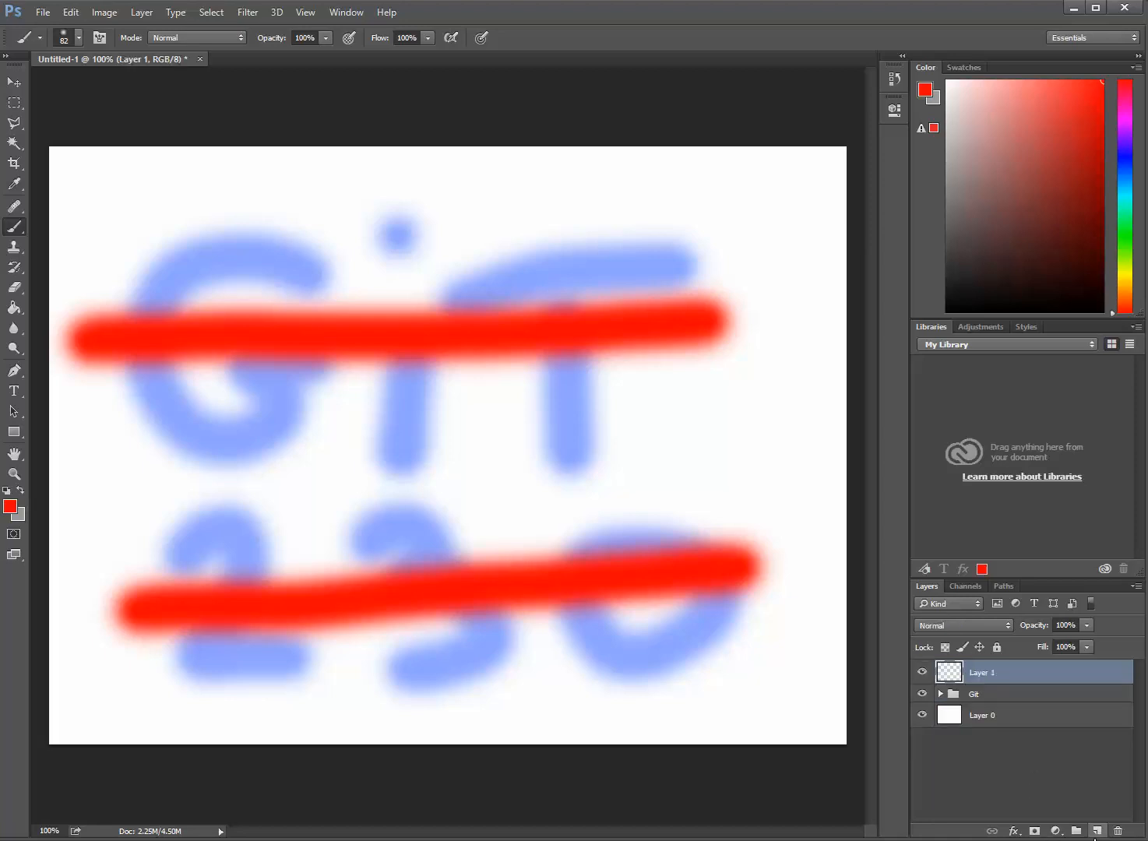
pyautogui.doubleClick(985, 673)
pyautogui.write('Test')
pyautogui.click(1039, 777)
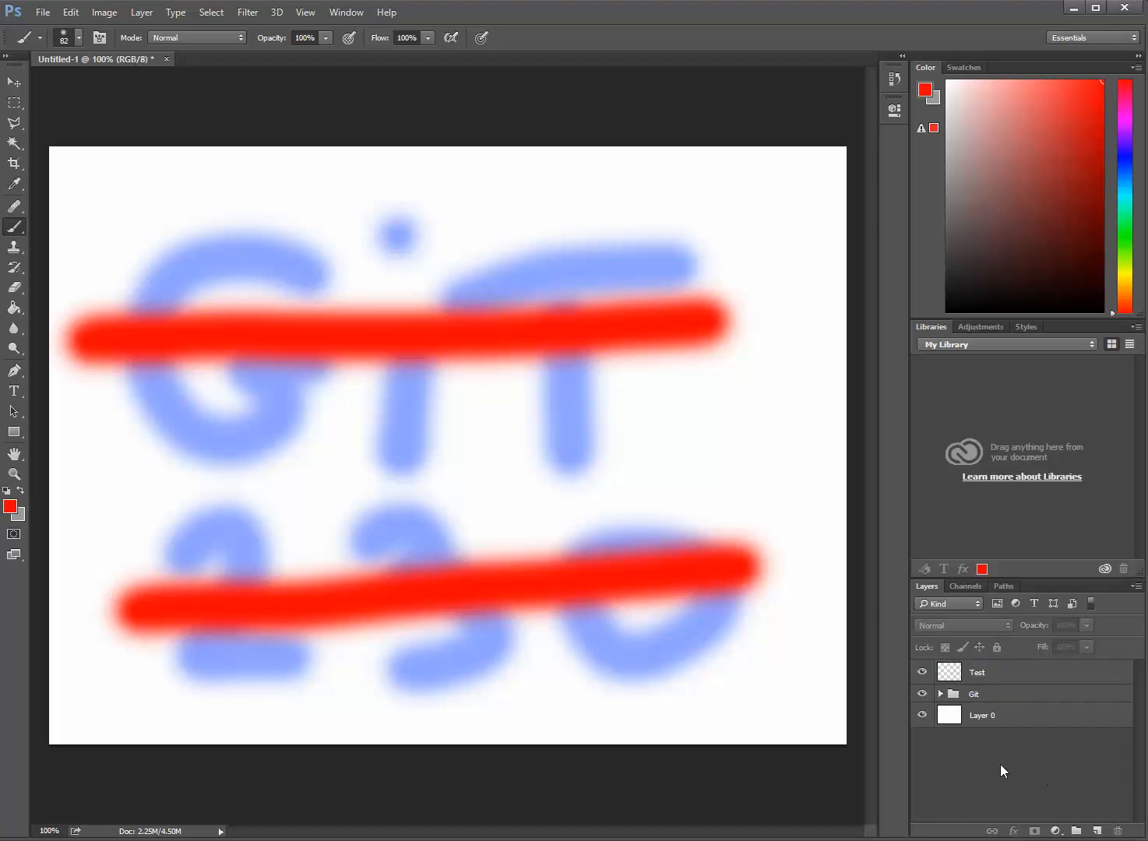
# Change the foreground colour to a bright, fully saturated green.
pyautogui.click(10, 507)
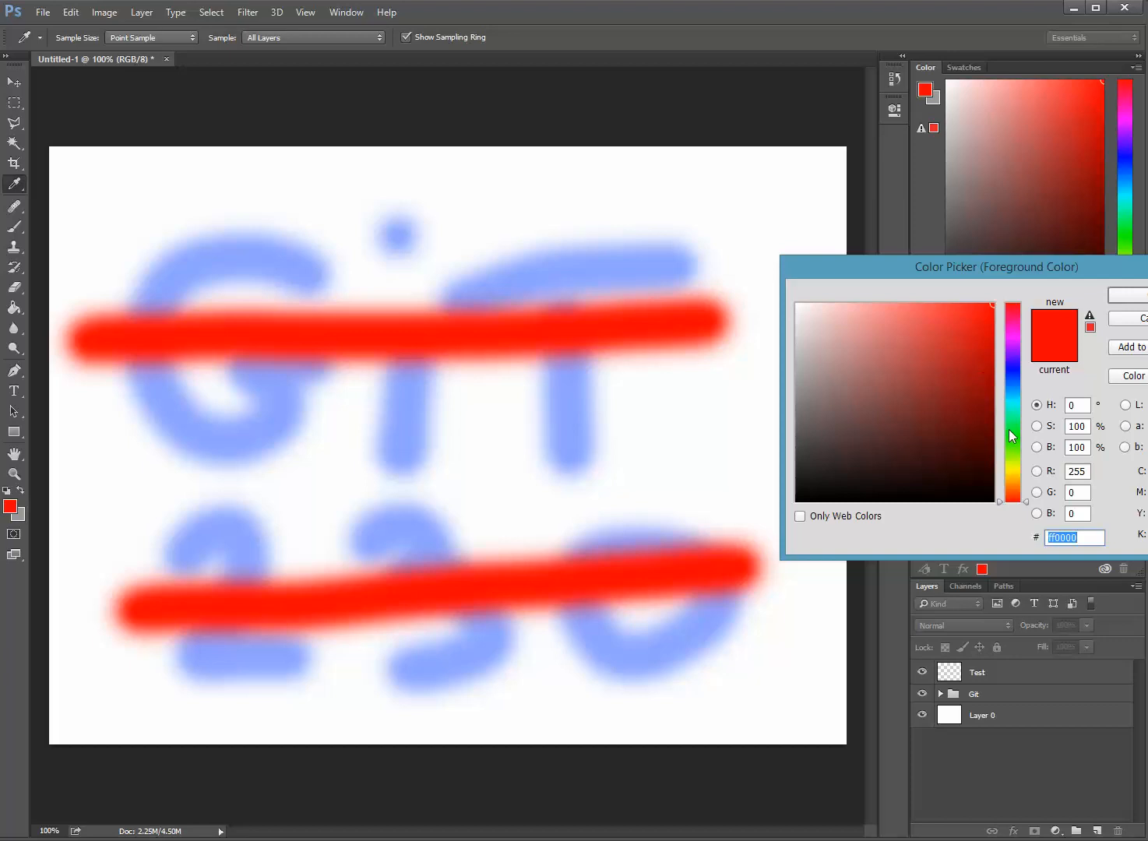
pyautogui.click(1011, 433)
pyautogui.click(1141, 297)
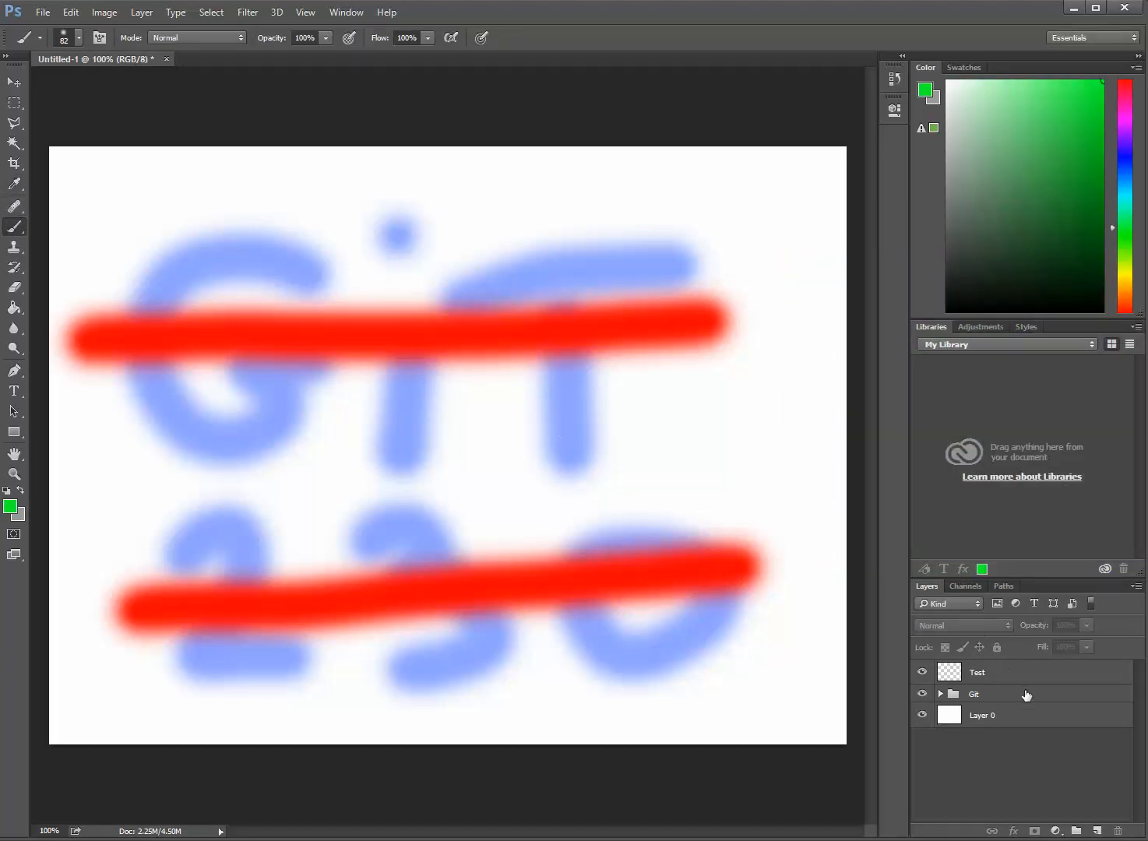
# Paint a large green X over the letter G on the Test layer.
pyautogui.click(1014, 672)
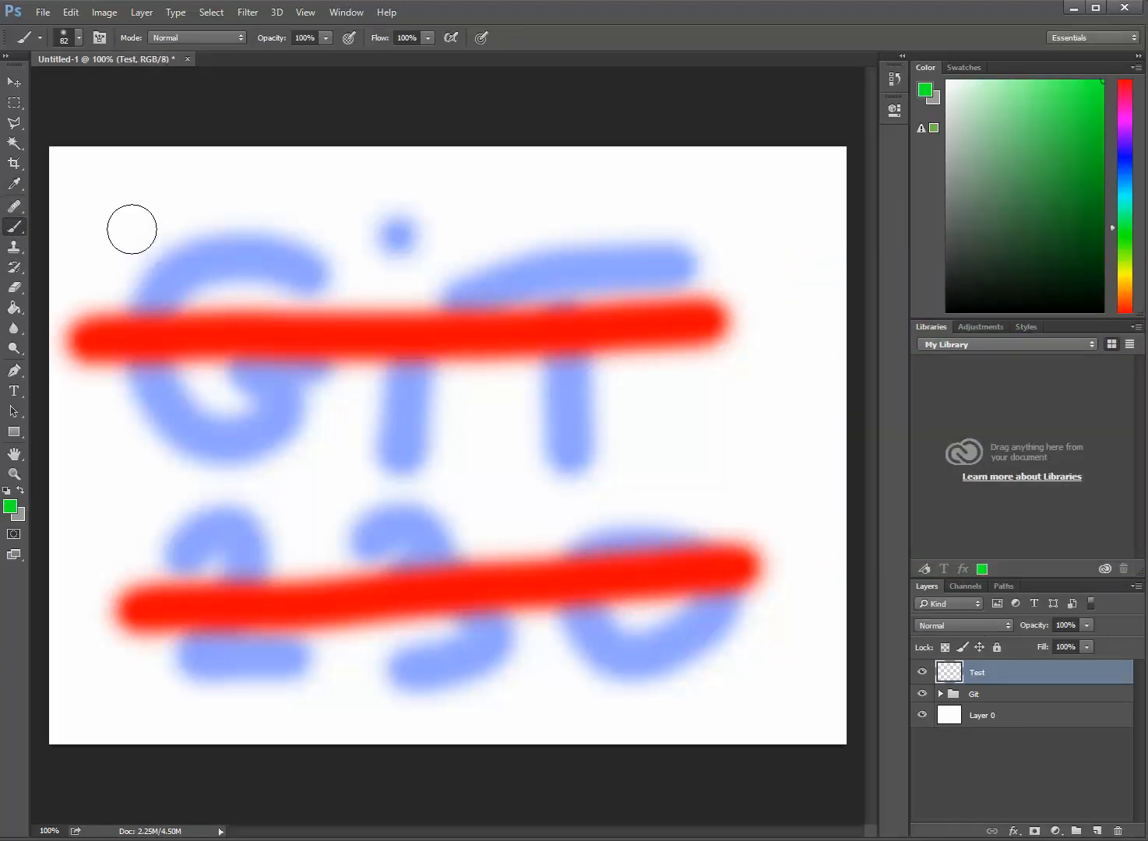
pyautogui.moveTo(131, 229); pyautogui.dragTo(285, 453)
pyautogui.moveTo(326, 238); pyautogui.dragTo(80, 471)
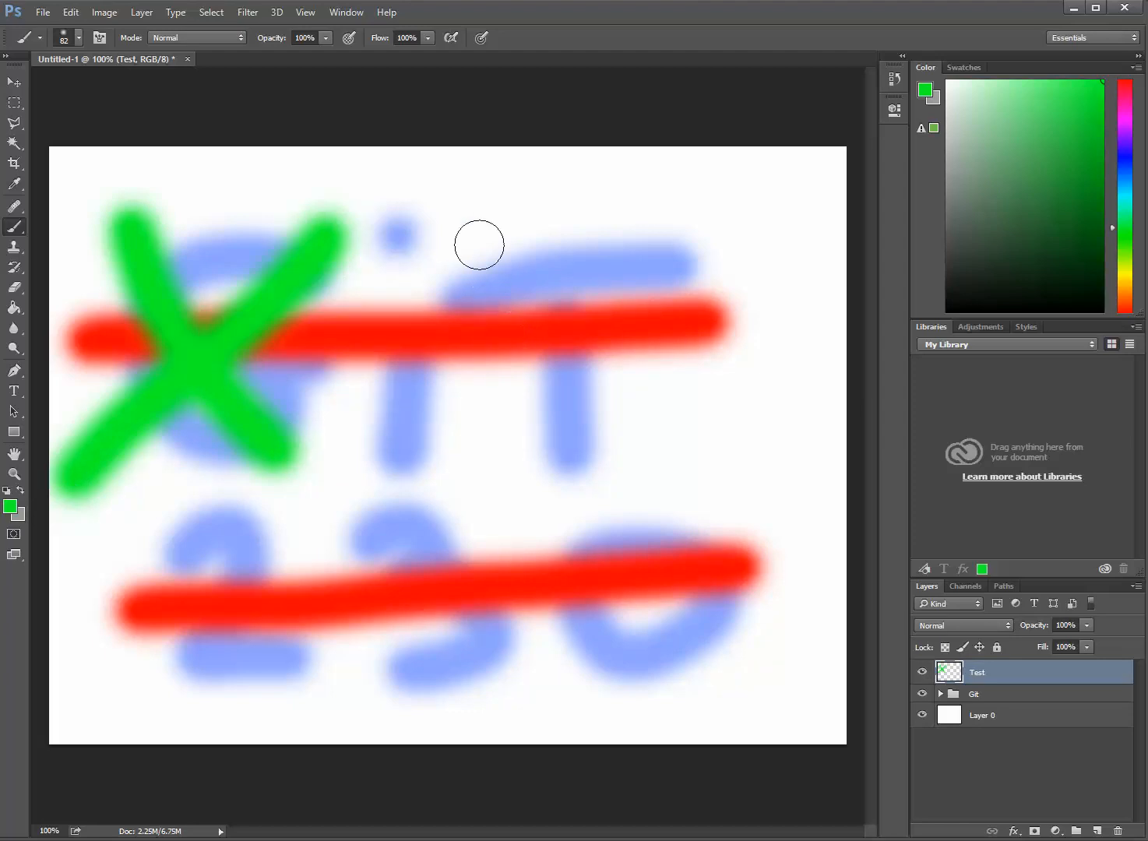
# Paint two more large green Xs on the Test layer, one over the letter T and one over the middle digit 3.
pyautogui.moveTo(471, 235); pyautogui.dragTo(643, 469)
pyautogui.moveTo(688, 244); pyautogui.dragTo(510, 476)
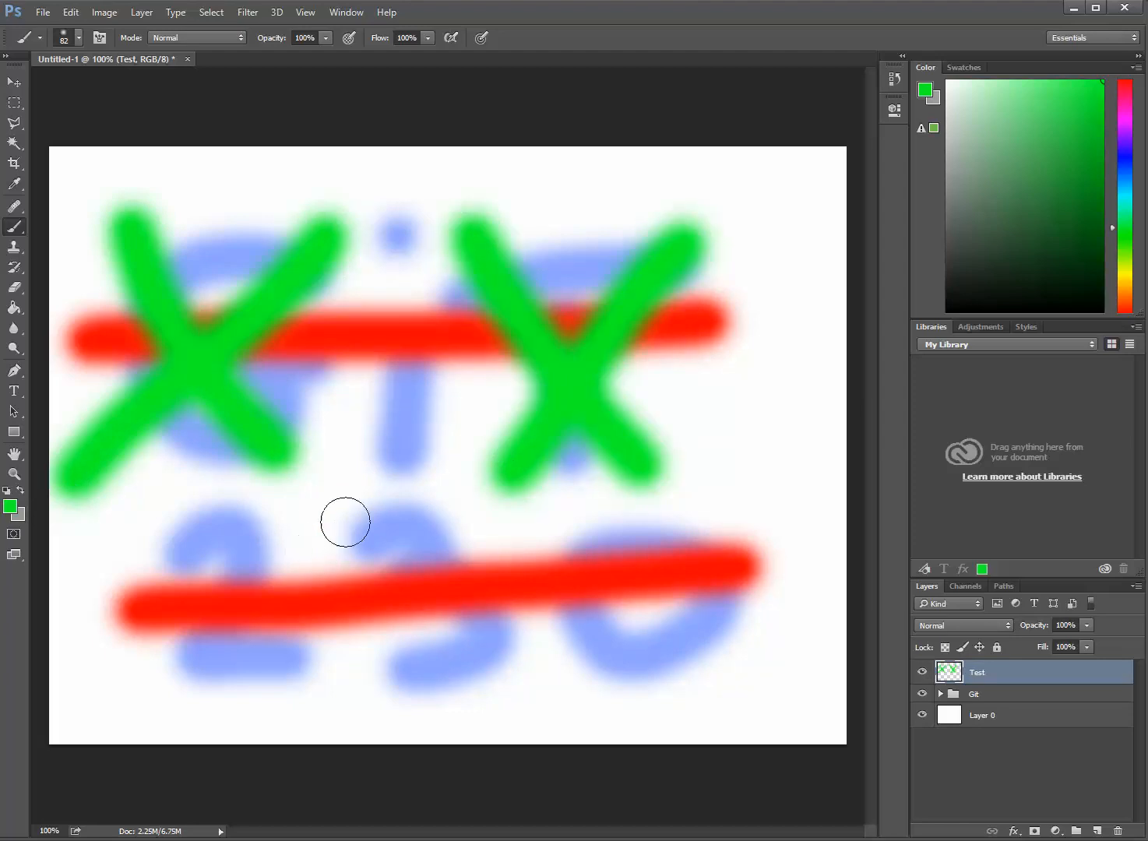
pyautogui.moveTo(346, 522); pyautogui.dragTo(544, 737)
pyautogui.moveTo(468, 528); pyautogui.dragTo(295, 717)
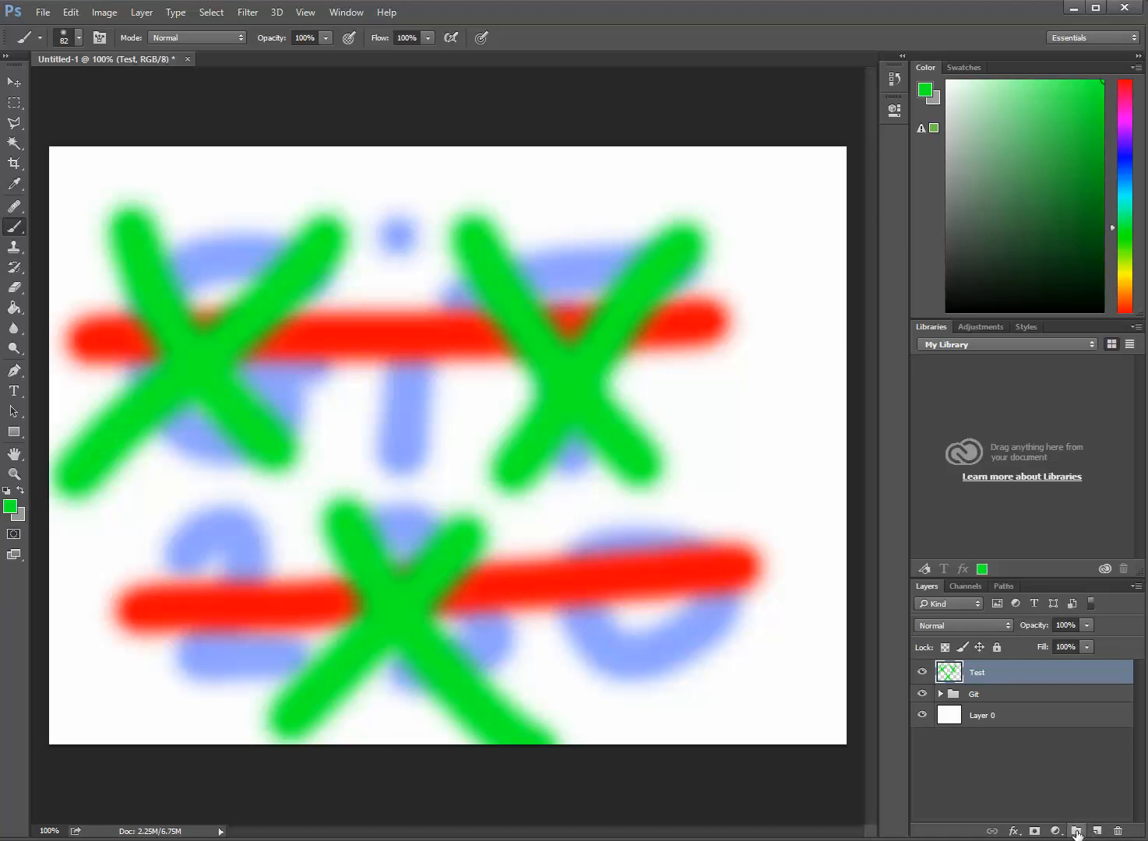
# Create a layer group named Test, place the Test layer inside it and collapse the group.
pyautogui.click(1077, 831)
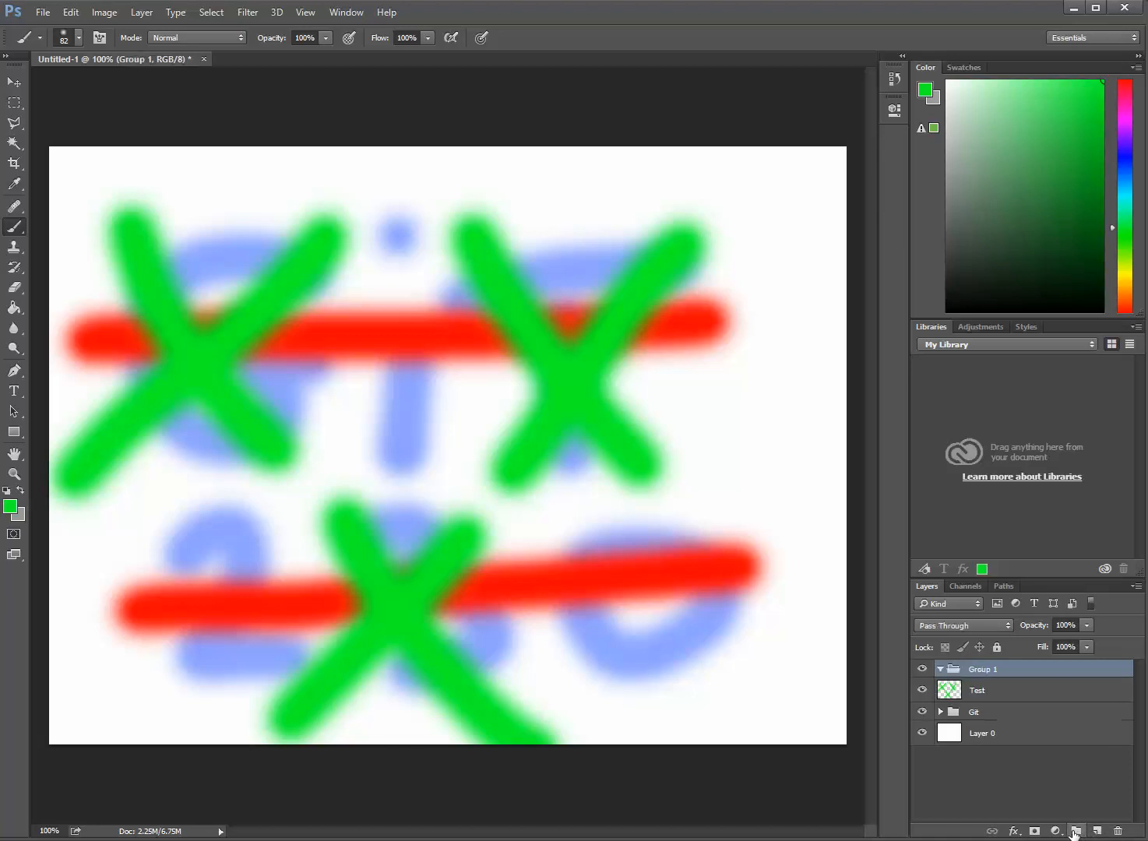
pyautogui.doubleClick(986, 674)
pyautogui.write('Test')
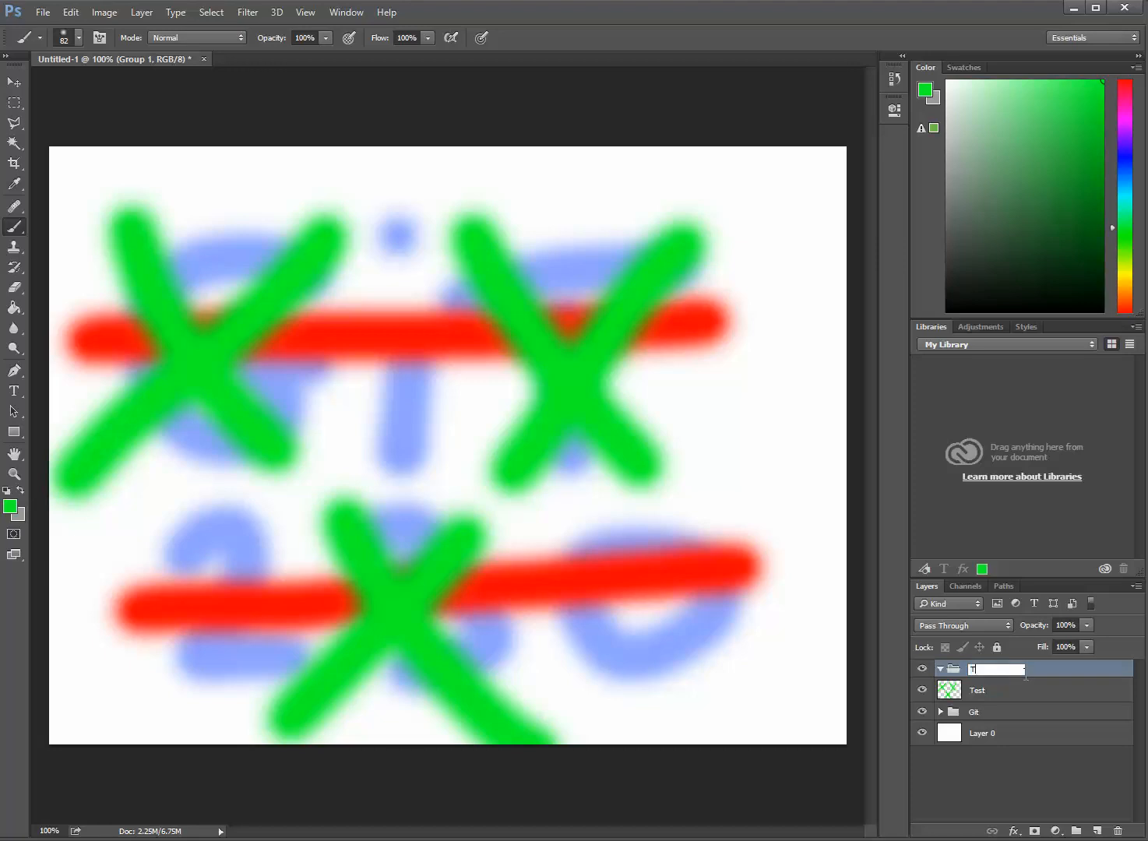
pyautogui.press('Return')
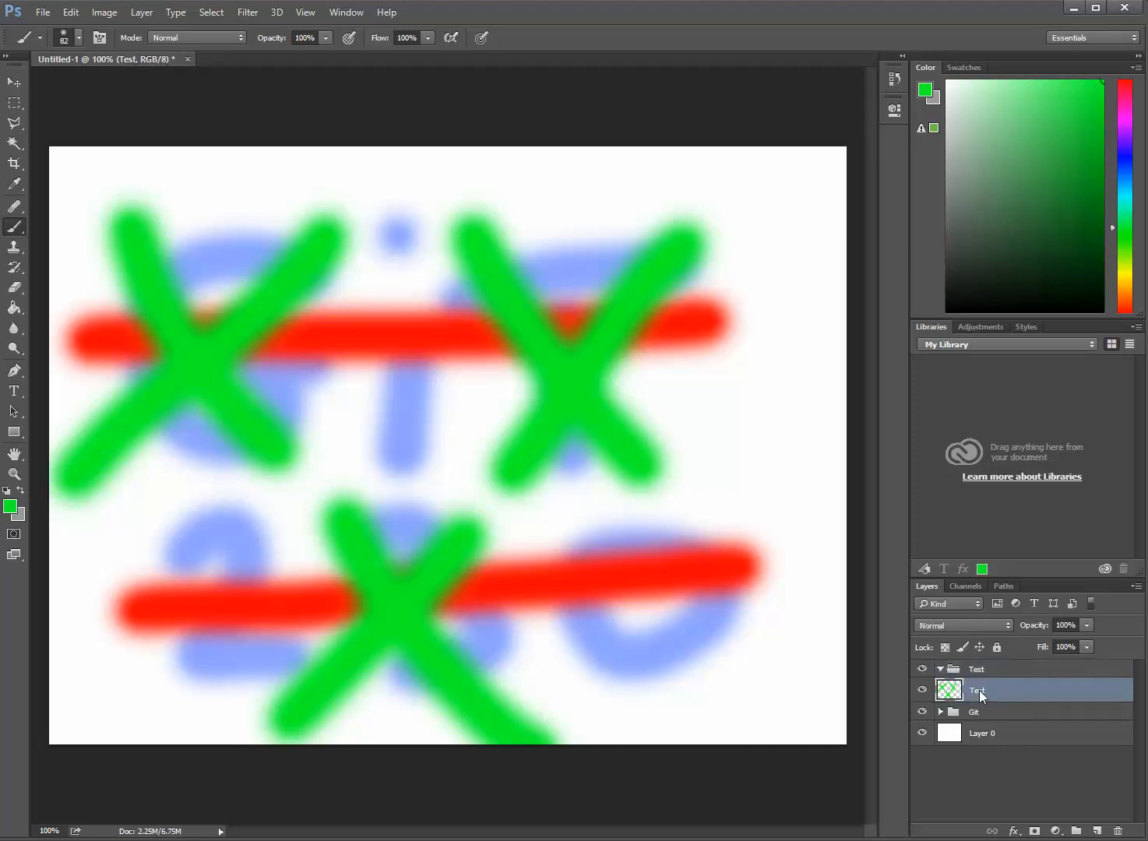
pyautogui.moveTo(980, 690); pyautogui.dragTo(1003, 680)
pyautogui.click(941, 668)
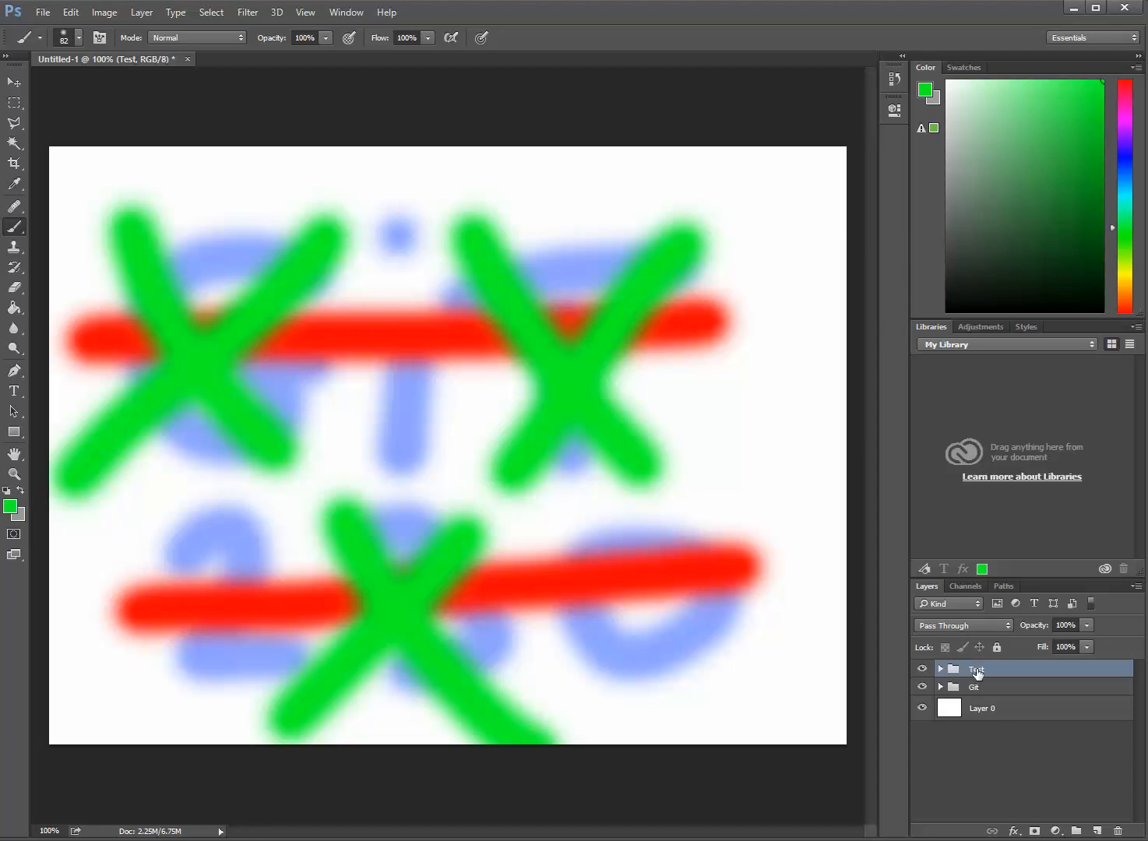
# Move the Test group beneath the Git group and above Layer 0, keeping it outside Git, and collapse Git.
pyautogui.moveTo(979, 674); pyautogui.dragTo(980, 696)
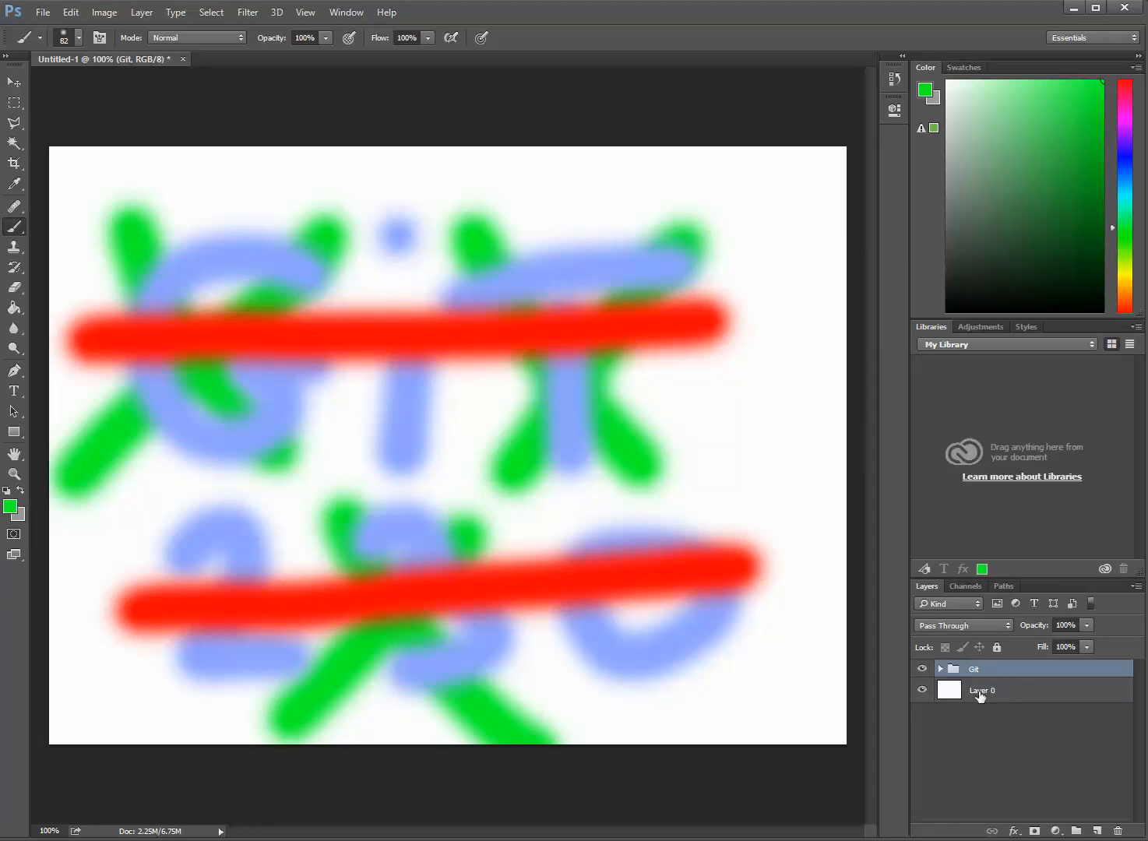
pyautogui.click(940, 669)
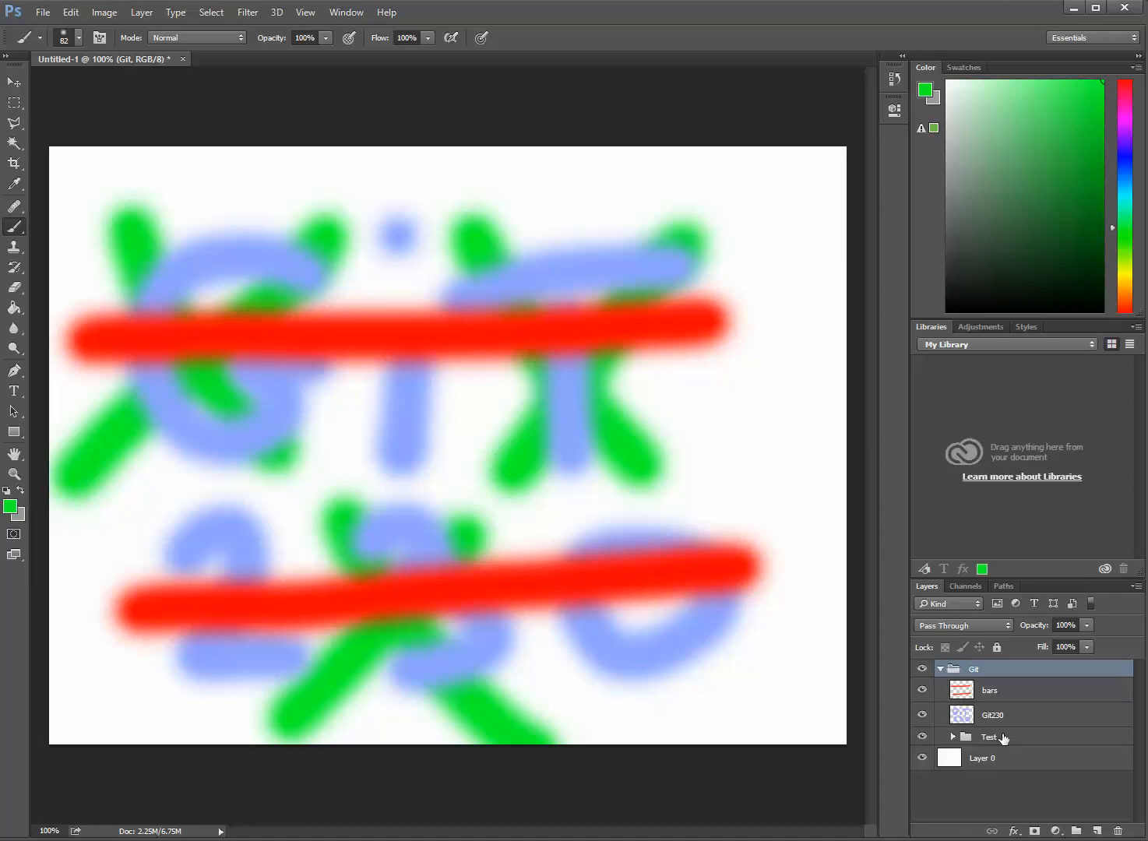
pyautogui.click(940, 669)
pyautogui.click(940, 668)
pyautogui.moveTo(968, 737); pyautogui.dragTo(978, 750)
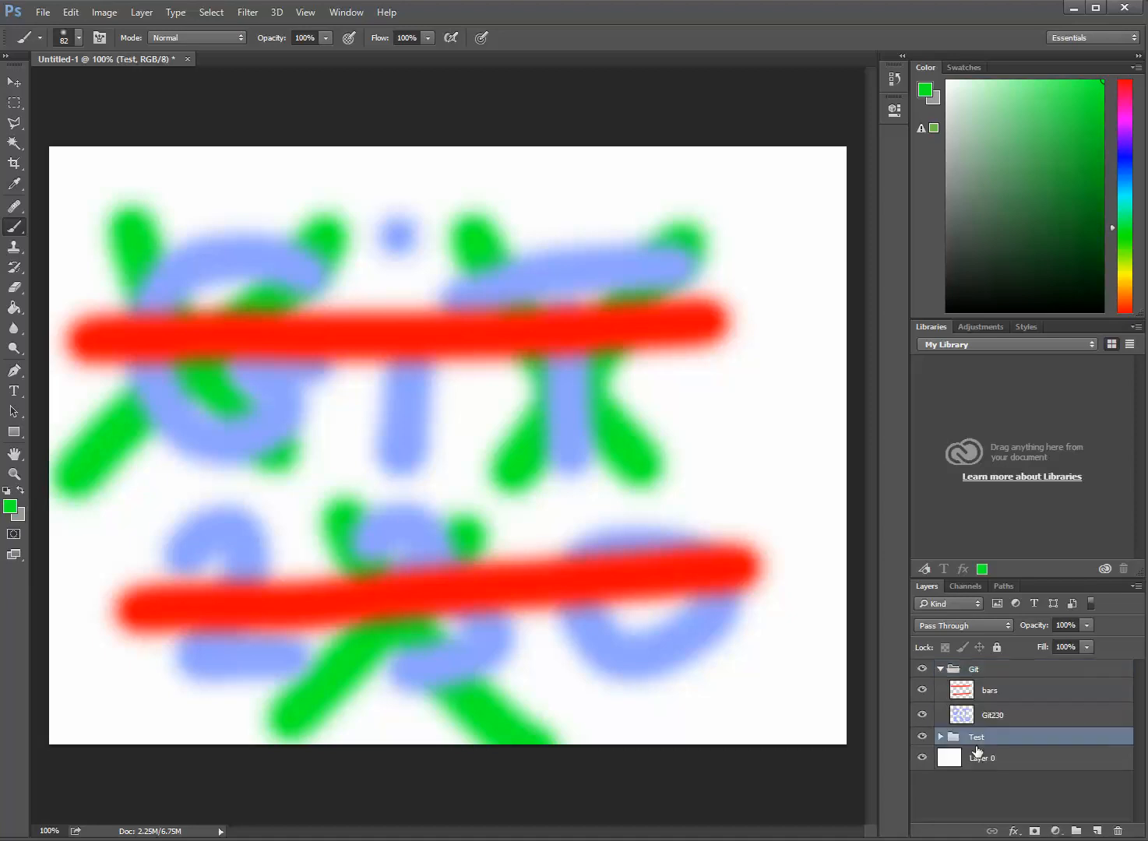
pyautogui.click(941, 669)
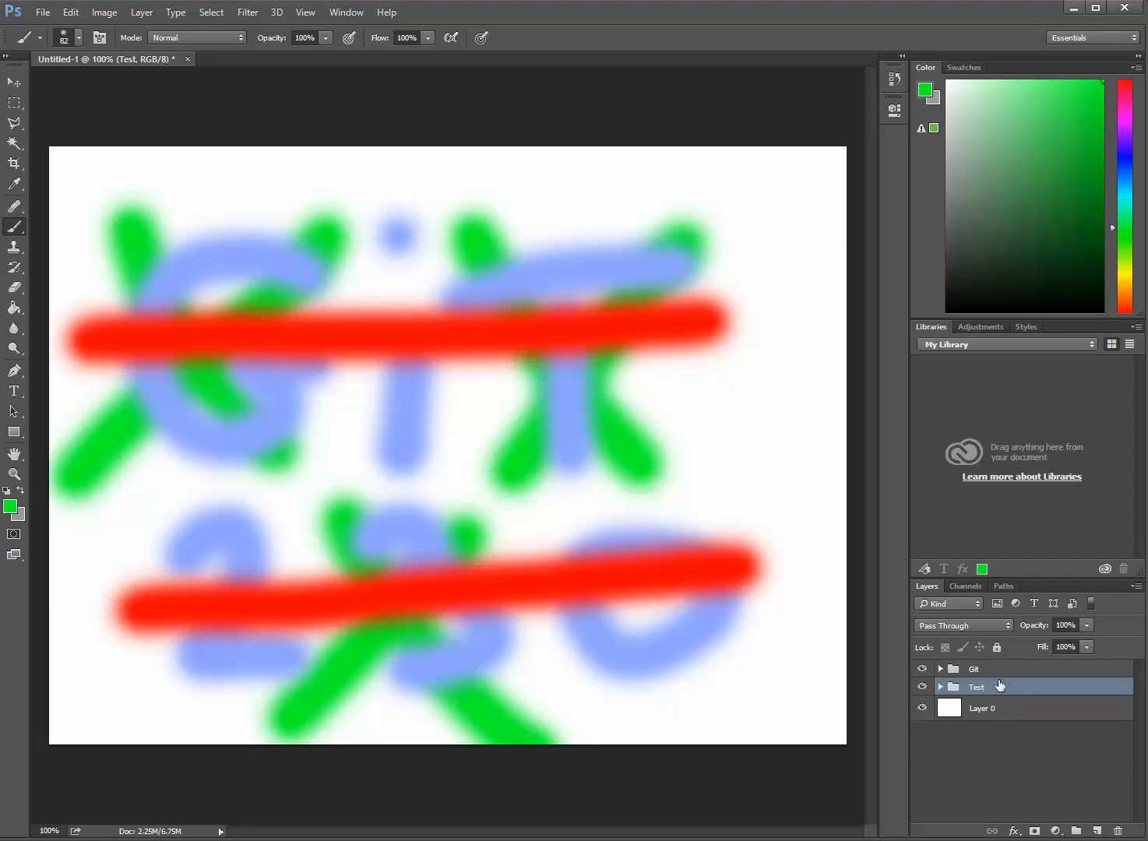
# Try changing the opacity of the whole Test group and return it to 100%.
pyautogui.click(1088, 625)
pyautogui.moveTo(1066, 648)
pyautogui.mouseDown()
pyautogui.moveTo(1036, 648)
pyautogui.moveTo(1117, 642)
pyautogui.mouseUp()
# Delete the Test group together with its contents.
pyautogui.click(1116, 832)
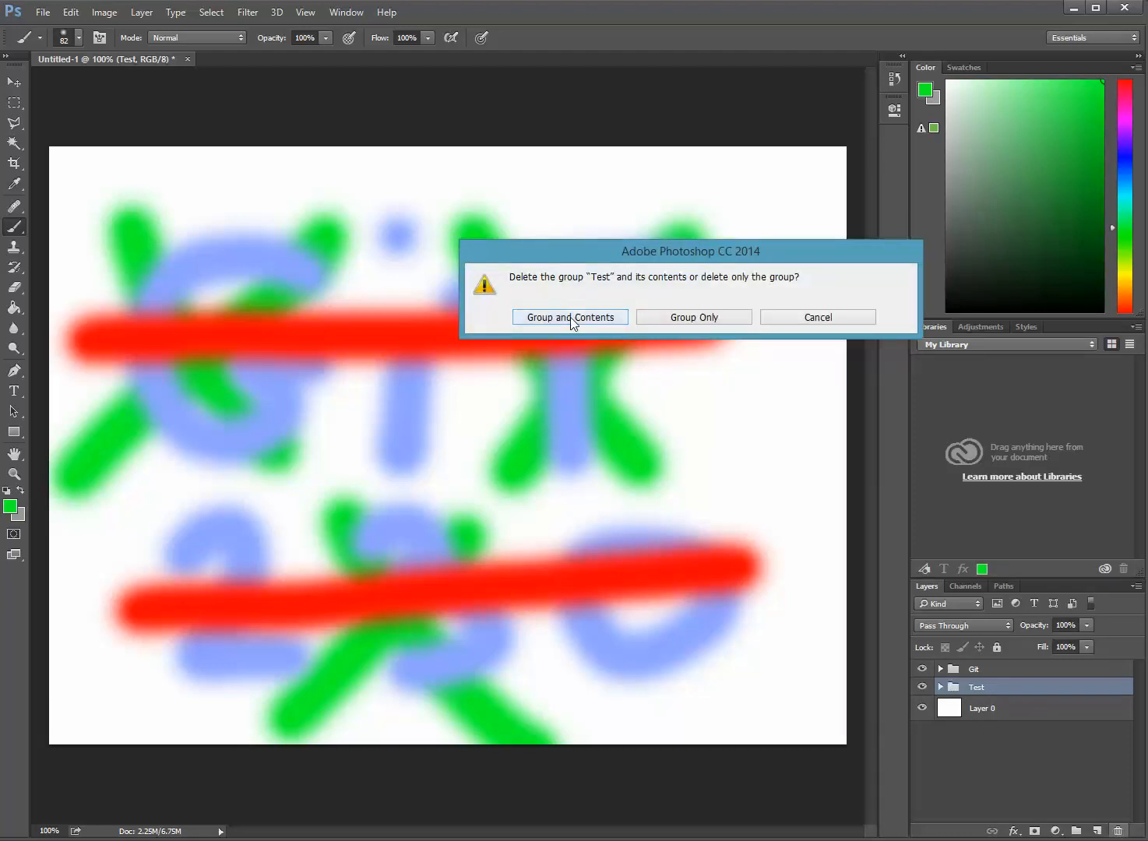
pyautogui.click(572, 318)
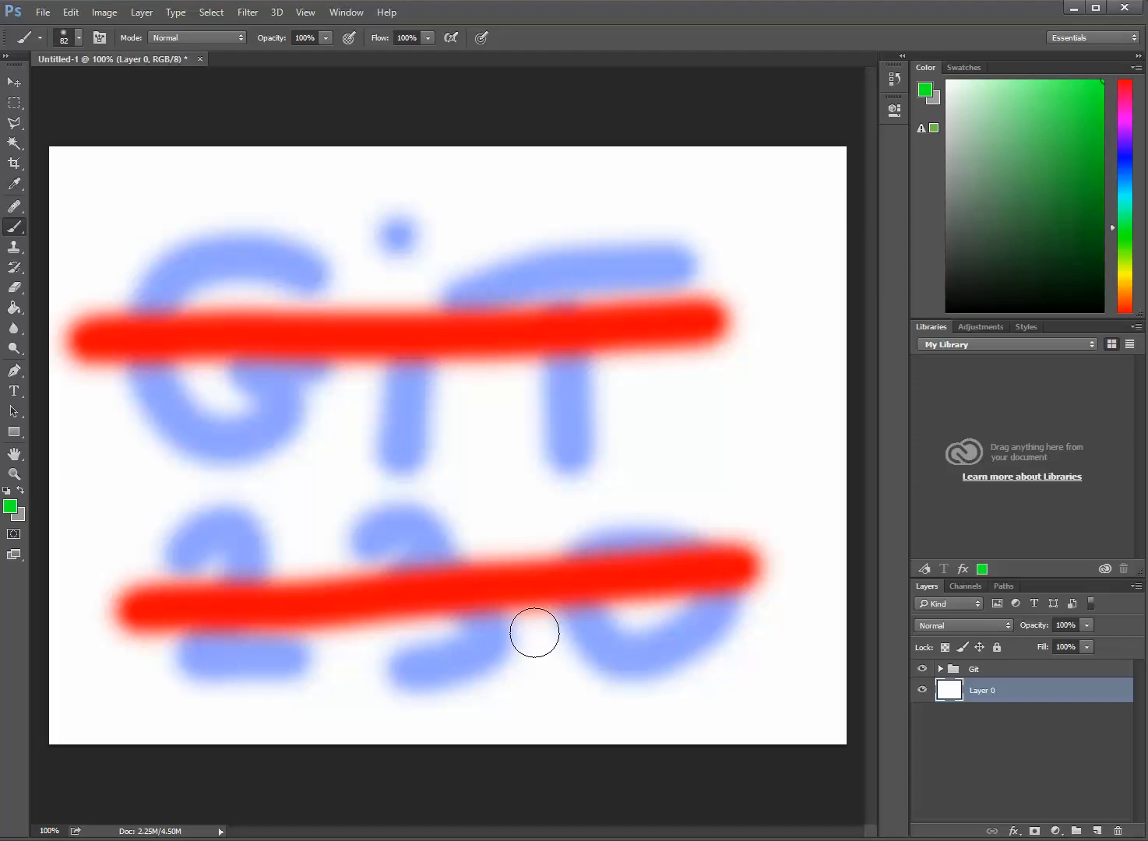